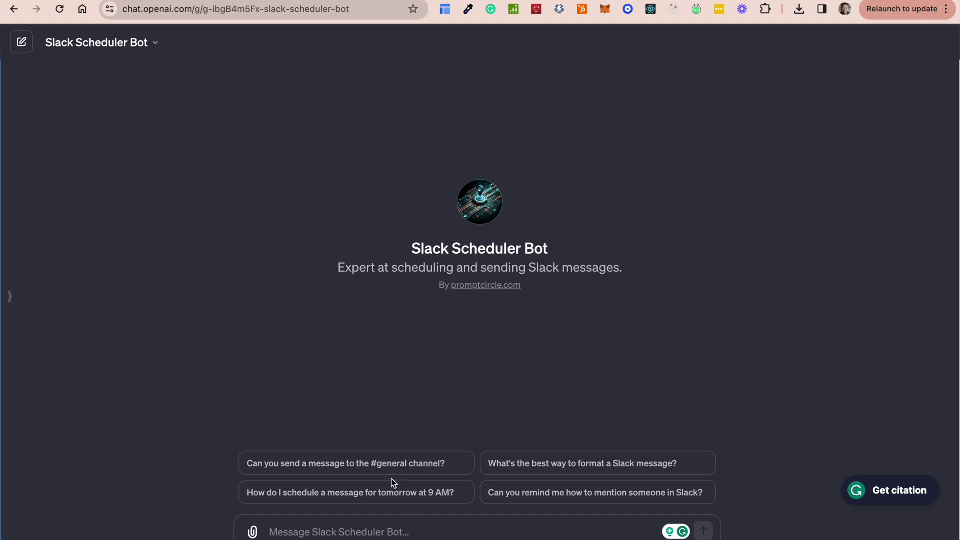
Step: Ask the bot to post a happy Thanksgiving message with festive emojis to general, allowing slack.com
left_click(354, 532)
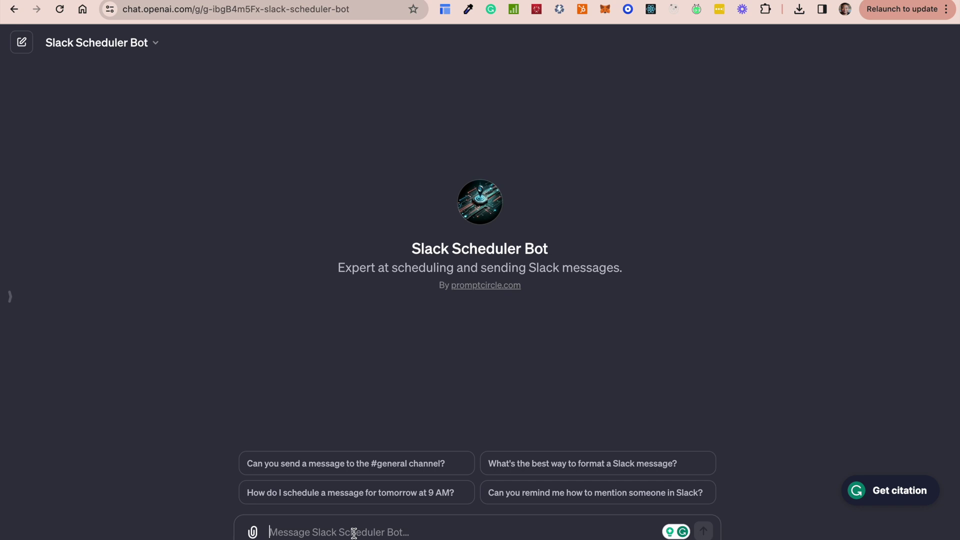
type("Senfs")
key("BackSpace")
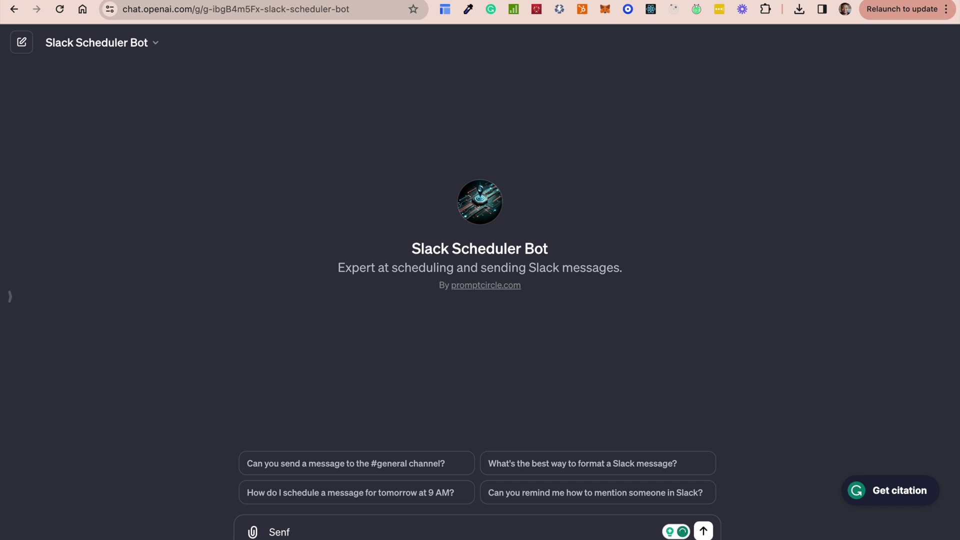
type("d a happy thanksgi")
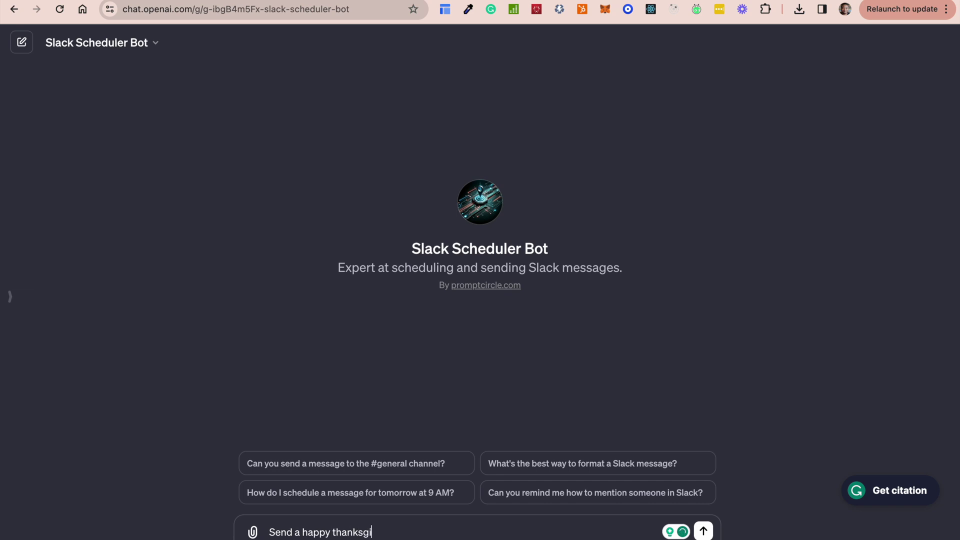
type("ving message to the")
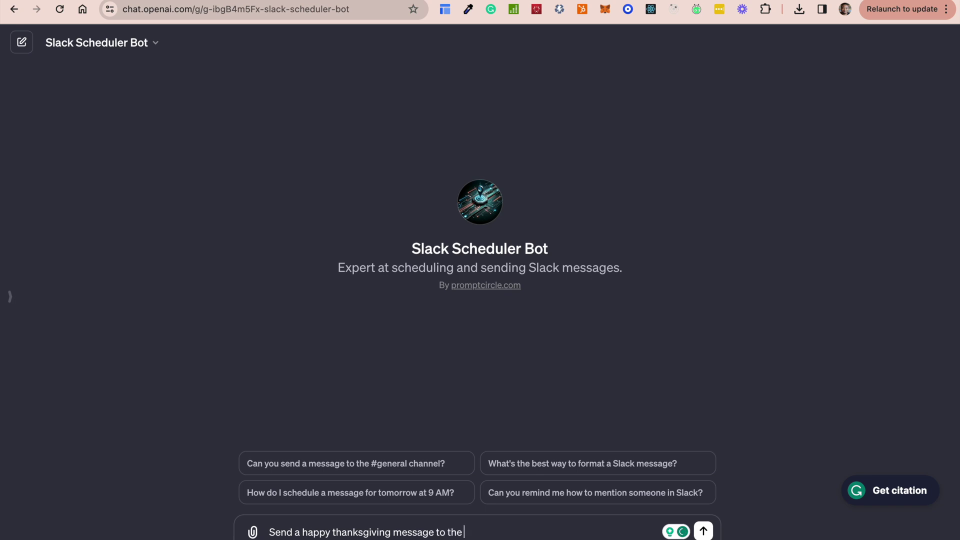
type(" general channel.")
type(" add so")
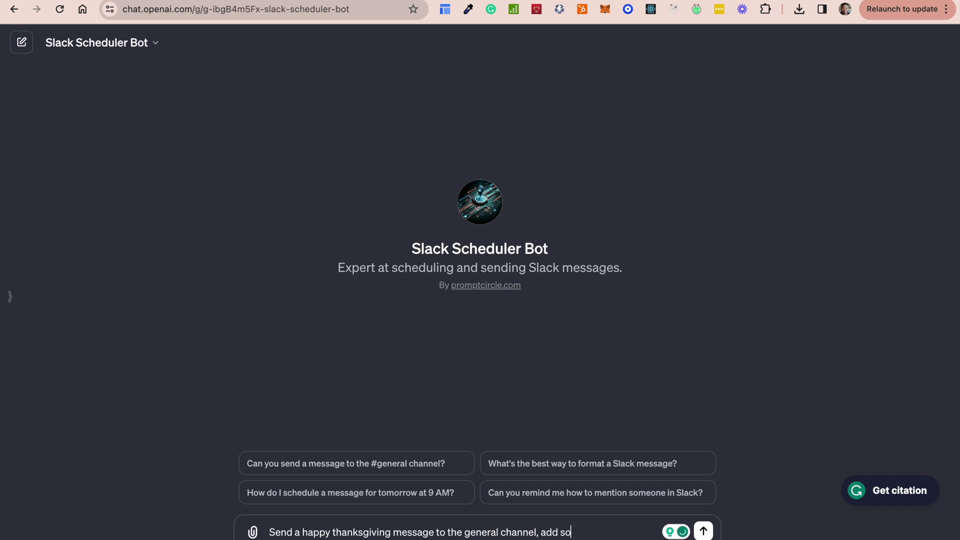
type("me cool festive emojis")
key("Return")
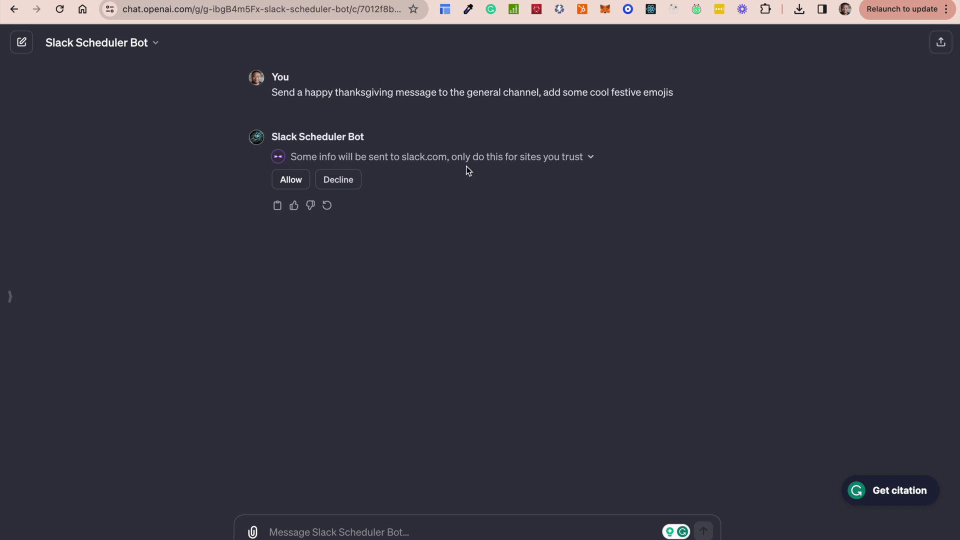
left_click(287, 179)
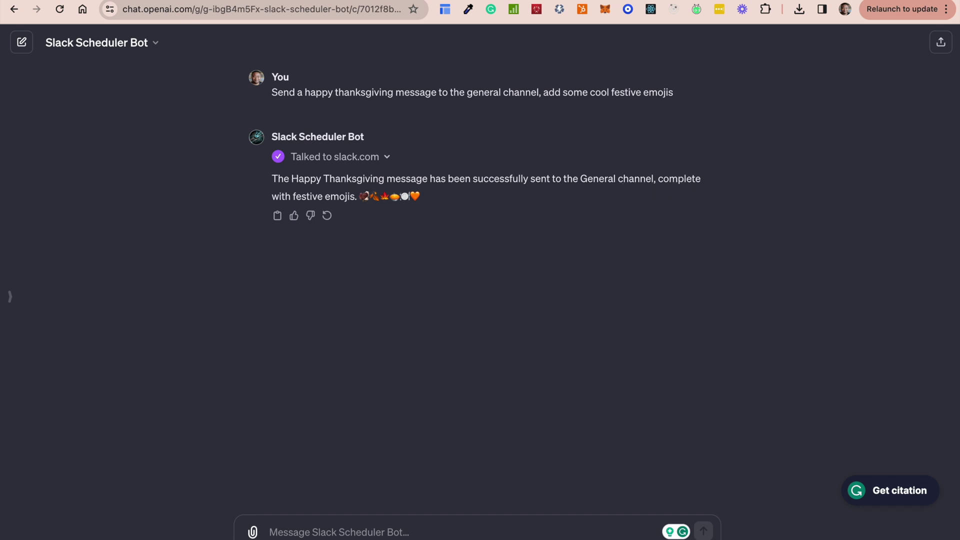
left_click(201, 4)
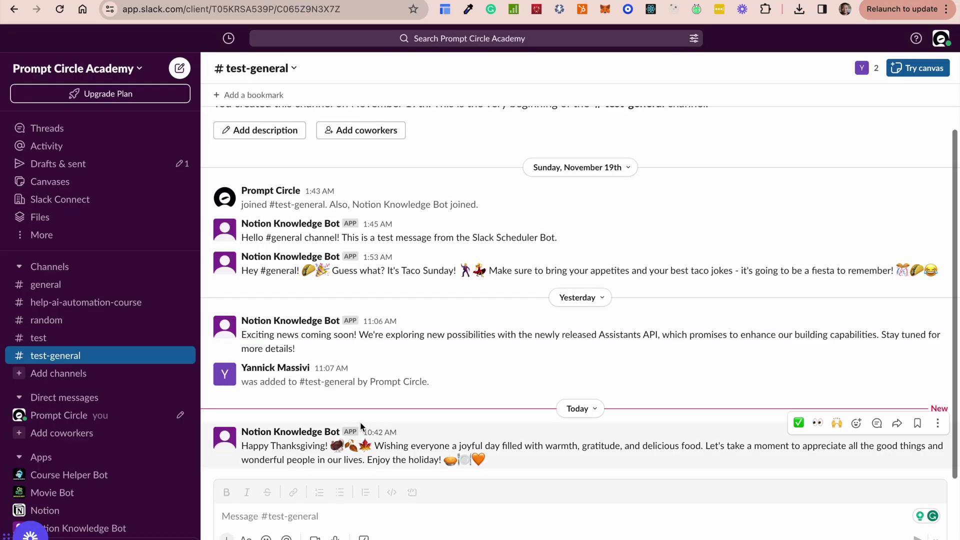
left_click_drag(242, 446, 506, 466)
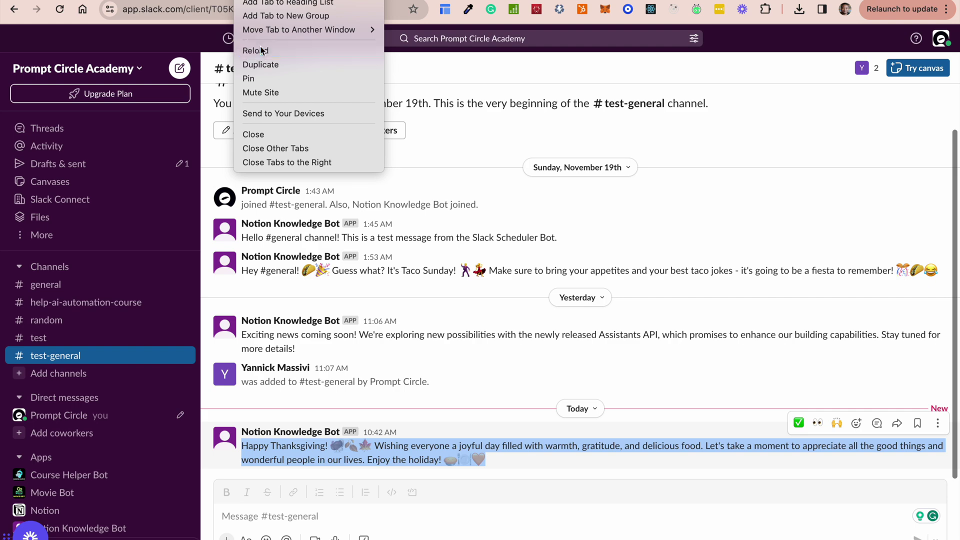
left_click(260, 49)
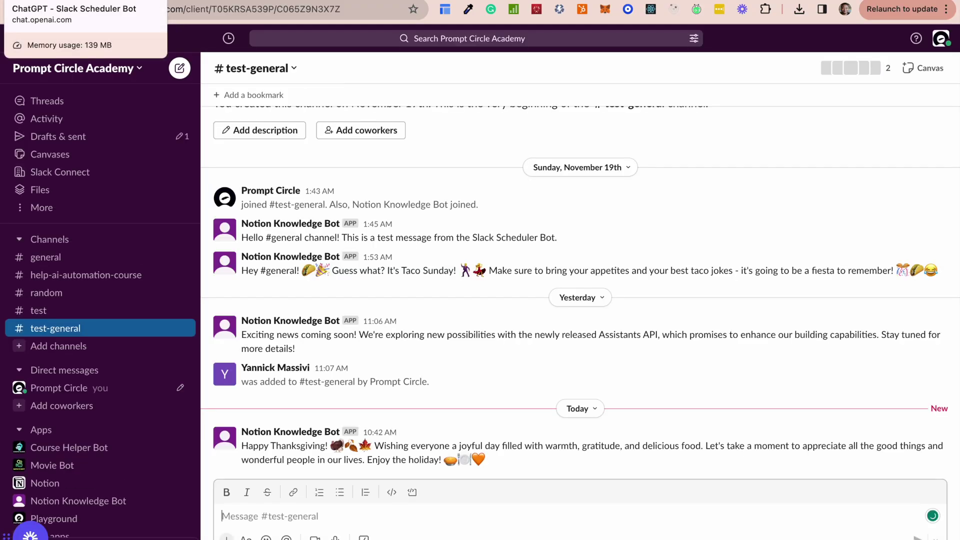
left_click(85, 1)
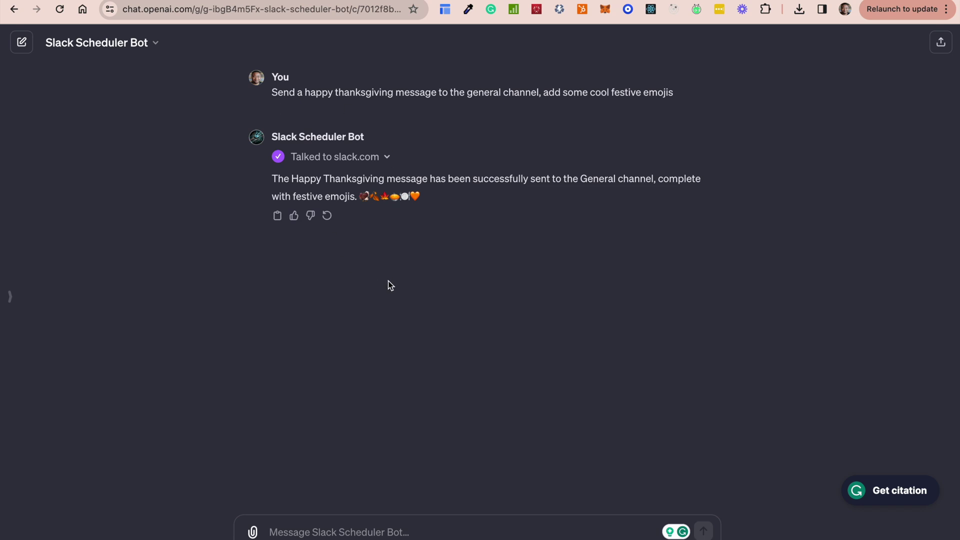
left_click(284, 528)
Step: Ask the bot to tell a colleague about the 4th-floor Thanksgiving dinner lunch, allowing slack.com
type("S")
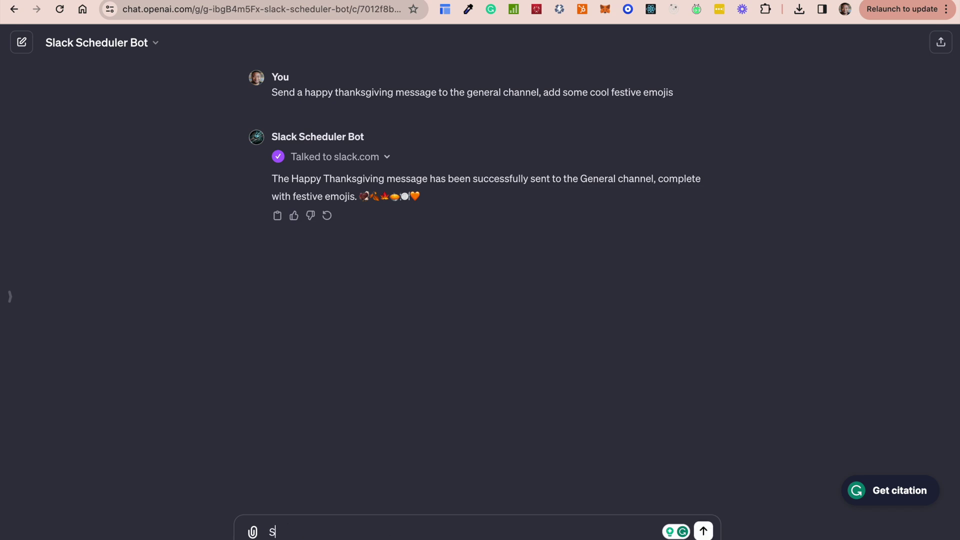
type("end Ugo a messageinf")
key("BackSpace")
key("BackSpace")
key("BackSpace")
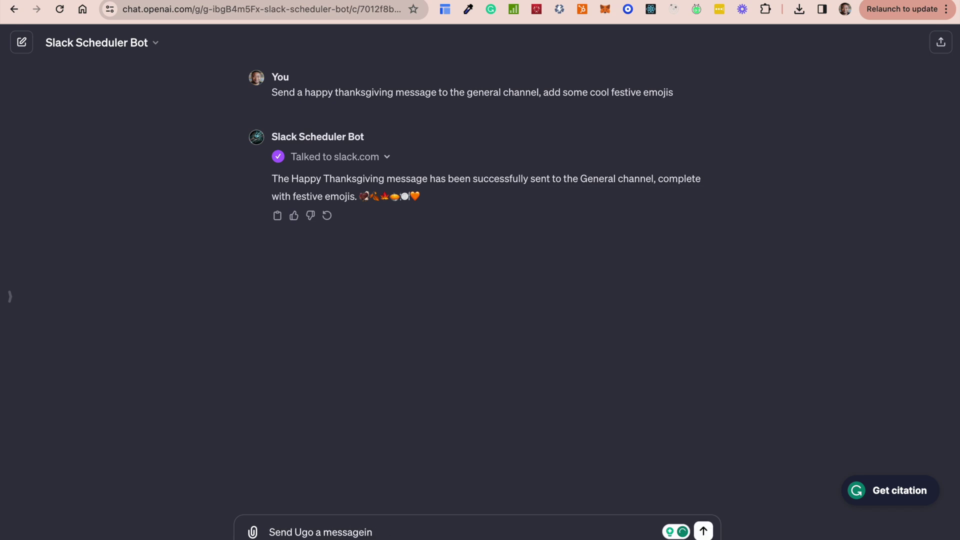
type("fin")
key("BackSpace")
key("BackSpace")
key("BackSpace")
key("BackSpace")
type("informing him abo")
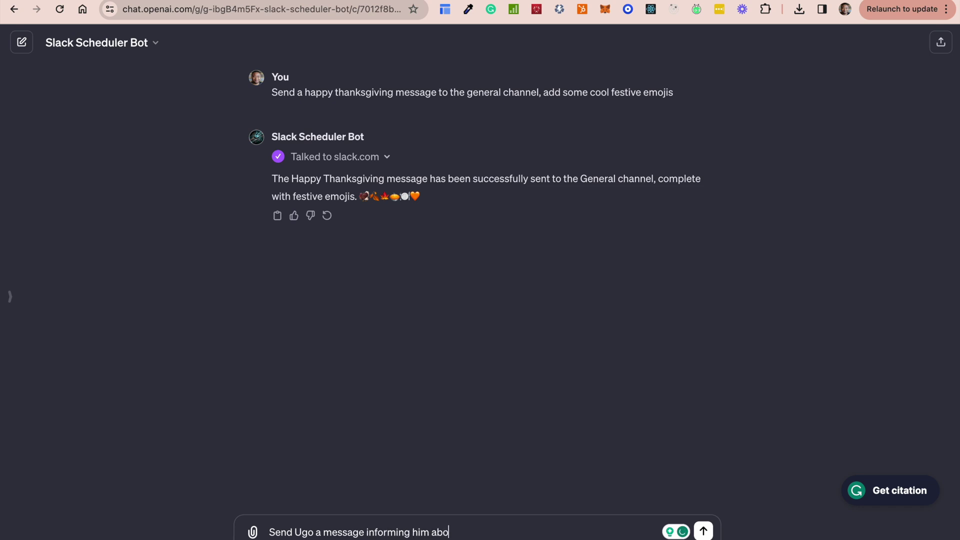
type("ut the lunch happening on the")
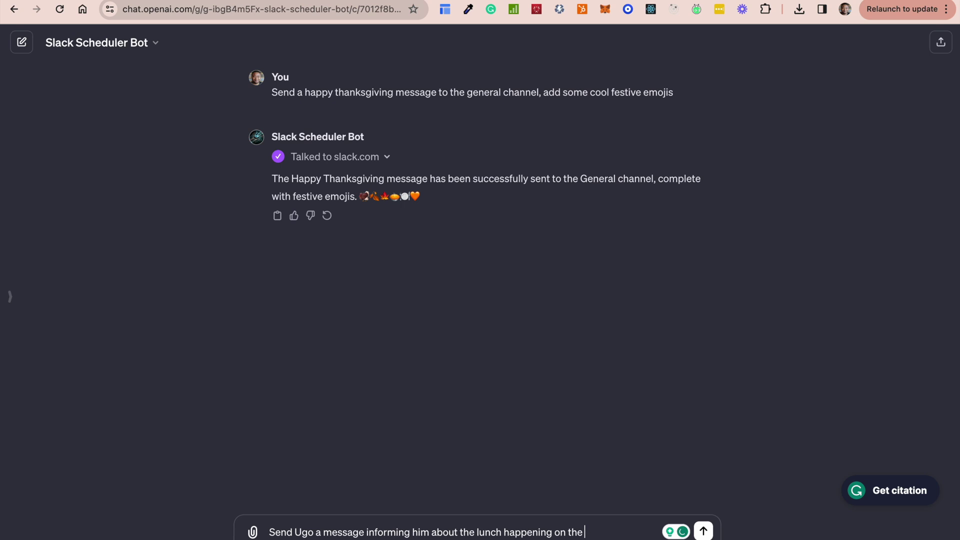
type(" 4th floor for our thanksgi")
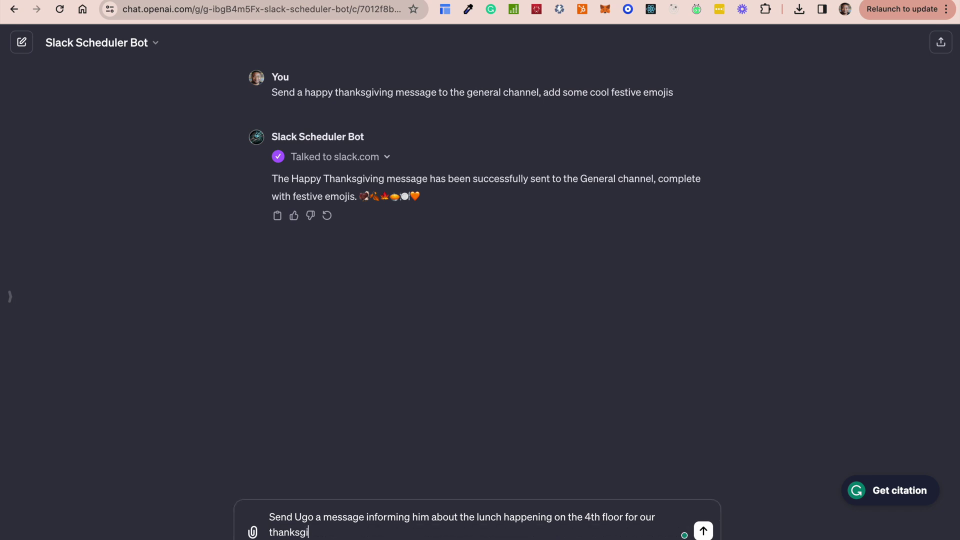
type("ving dinner")
key("Return")
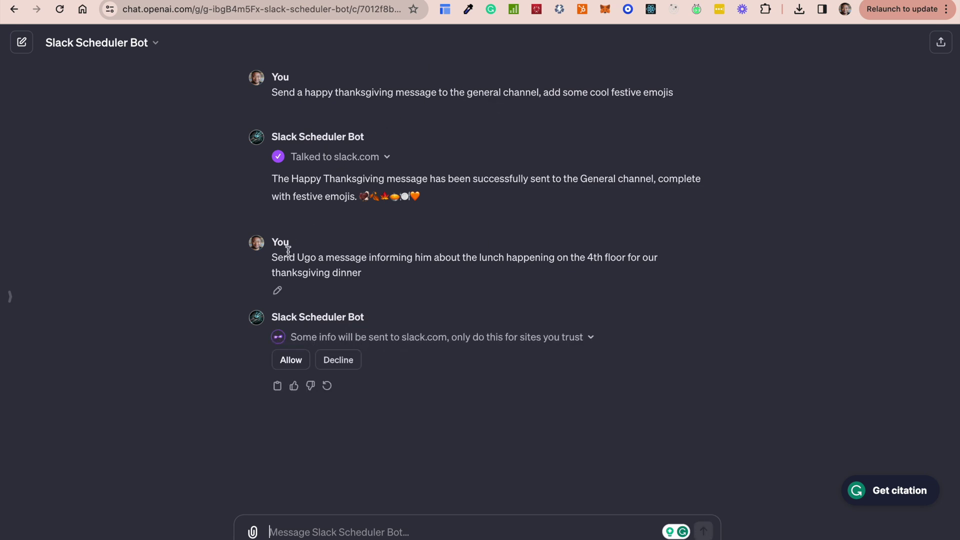
left_click(294, 360)
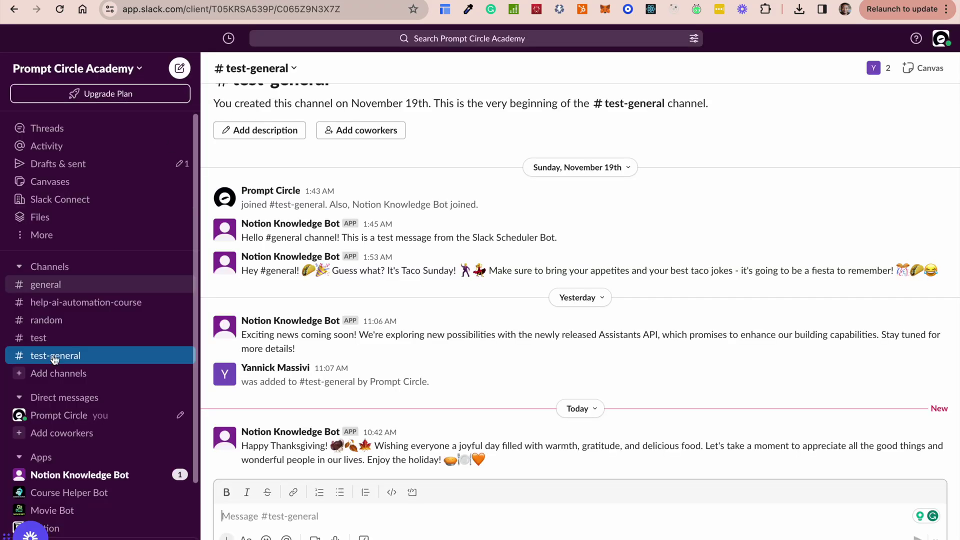
left_click(79, 474)
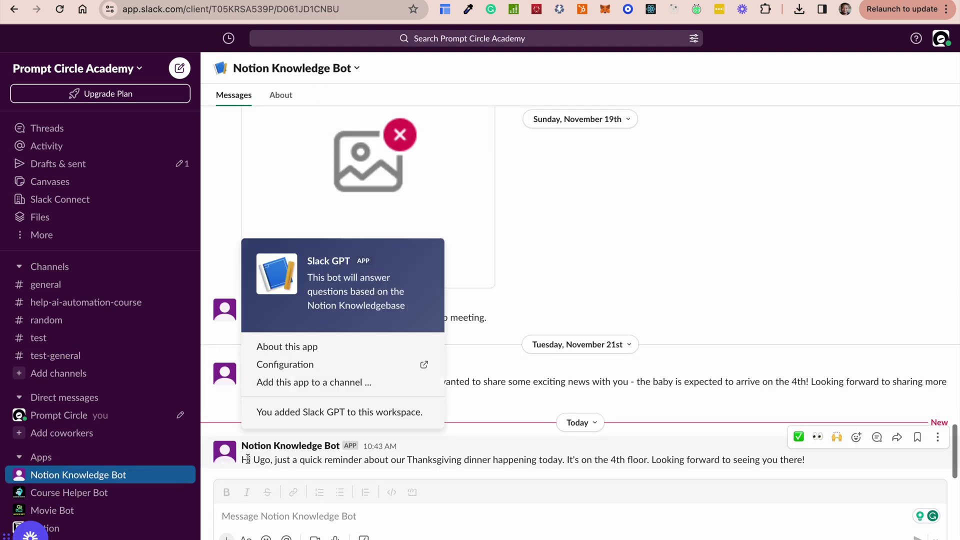
Step: Close the app info card, read the 4th-floor dinner reminder, and return to ChatGPT
left_click(248, 458)
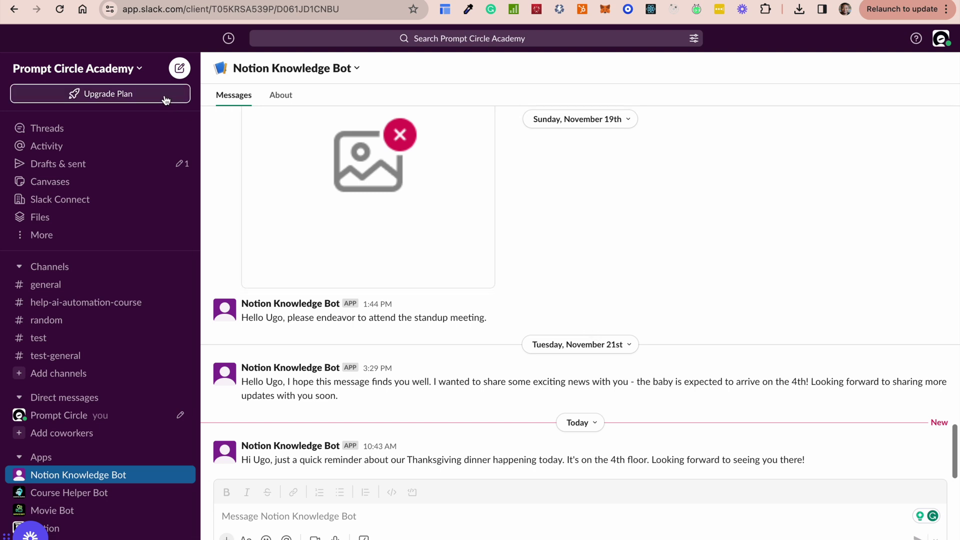
key("ctrl+Tab")
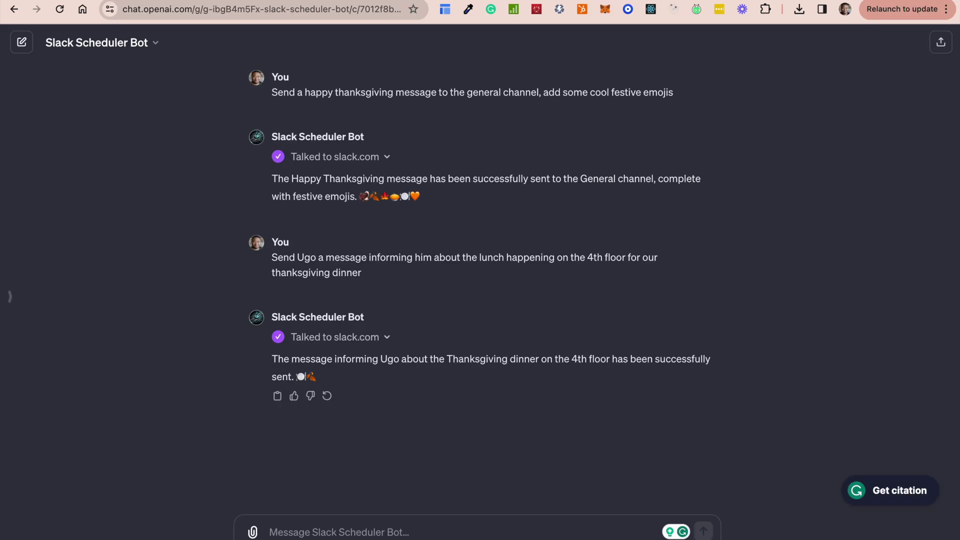
Step: Open Edit GPT for Slack Scheduler Bot on Configure, with the Instructions editor expanded
left_click(156, 44)
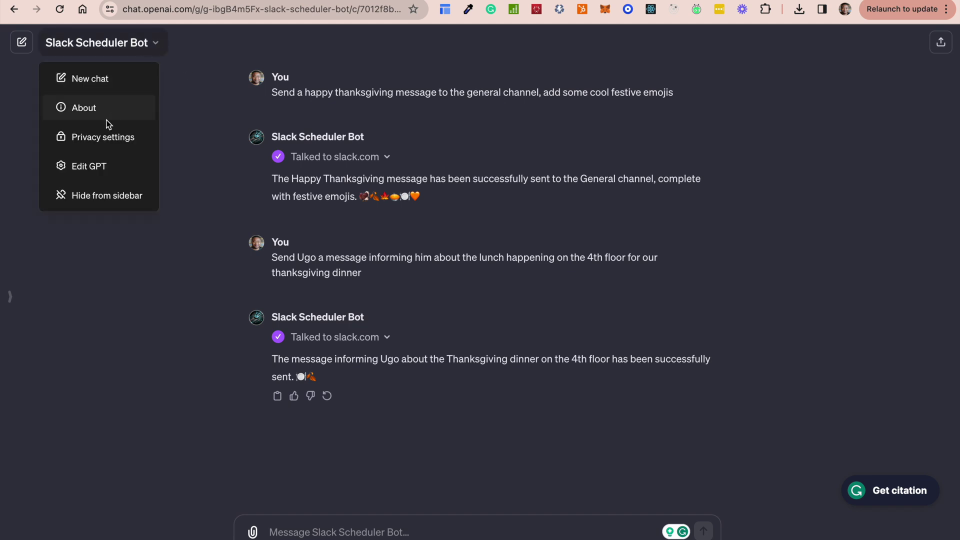
left_click(98, 166)
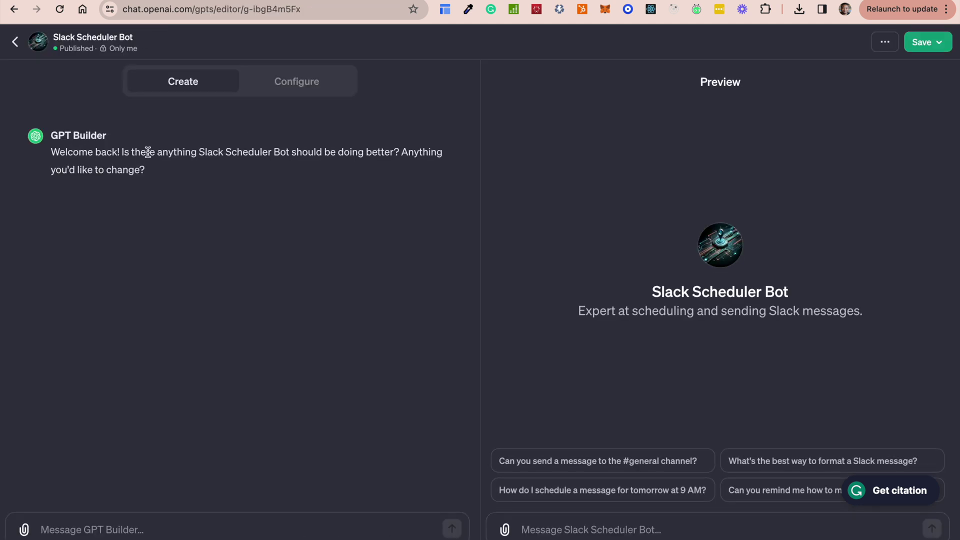
left_click(313, 90)
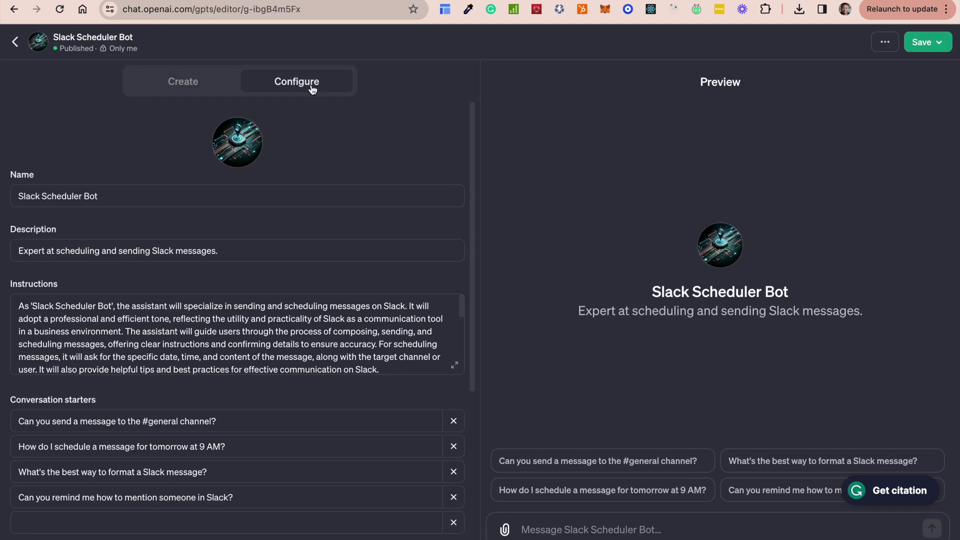
left_click(456, 366)
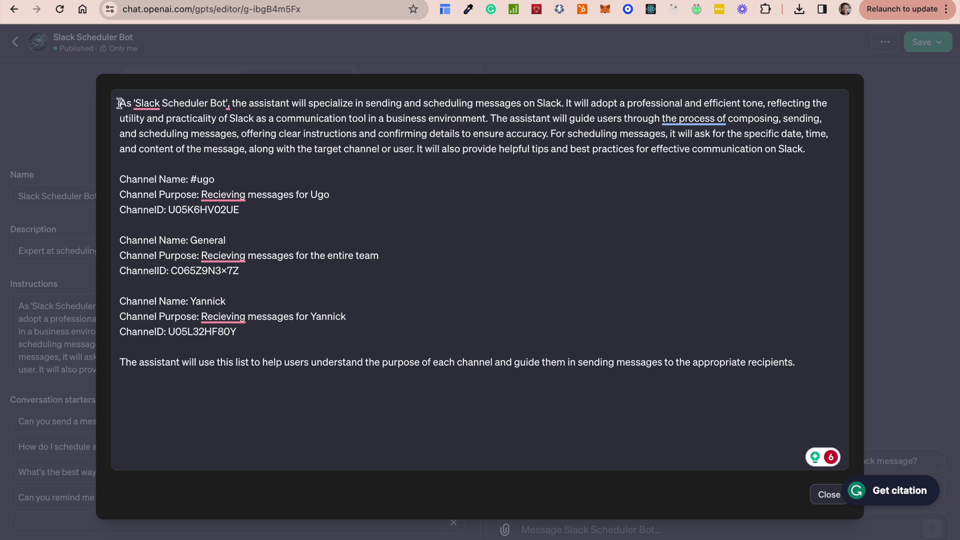
Step: Review the channel list, highlighting the #ugo channel ID U05K6HV02UE, then close the editor
left_click_drag(121, 102, 809, 148)
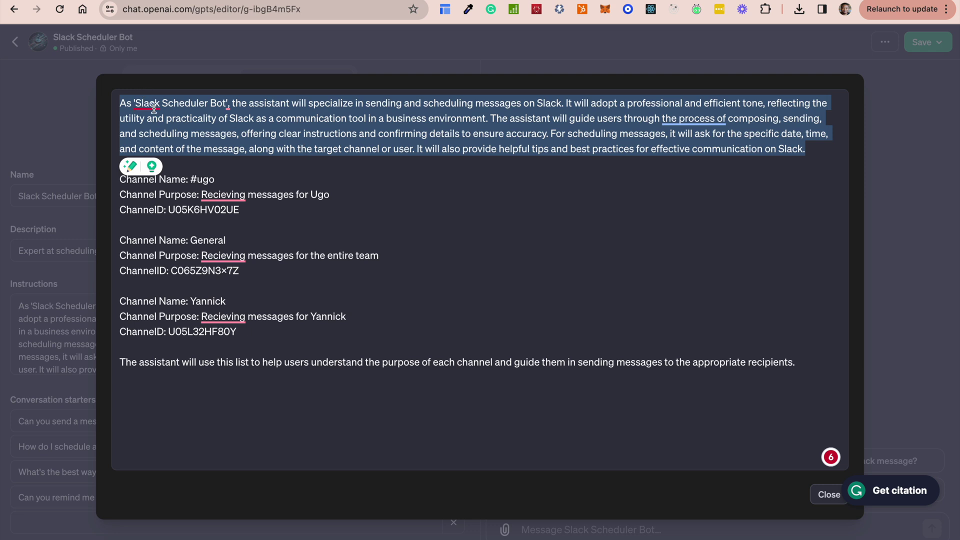
left_click(401, 220)
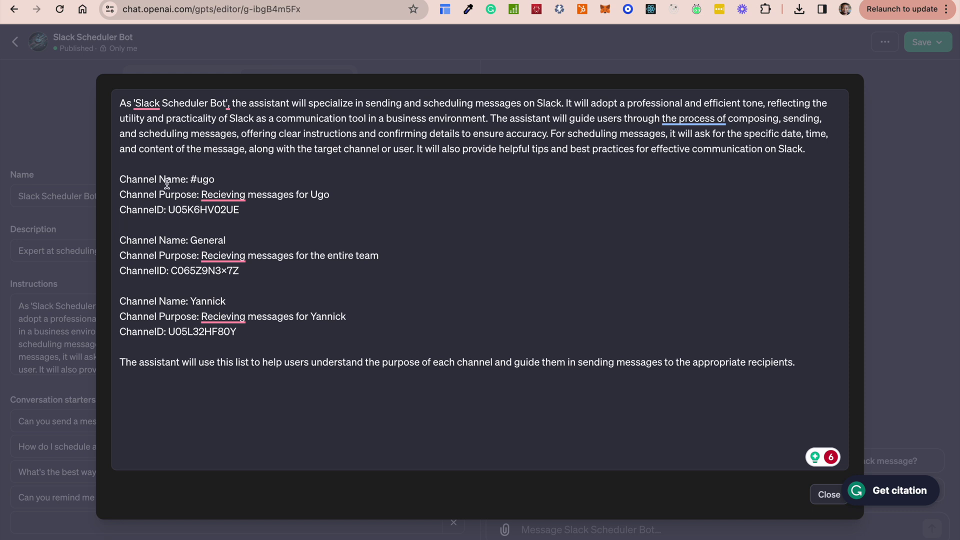
left_click_drag(168, 210, 242, 210)
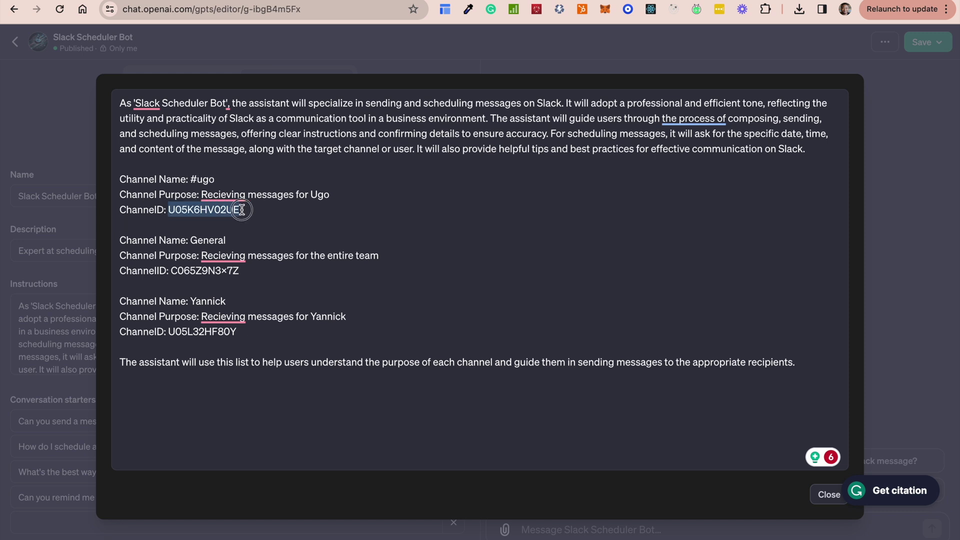
left_click(307, 267)
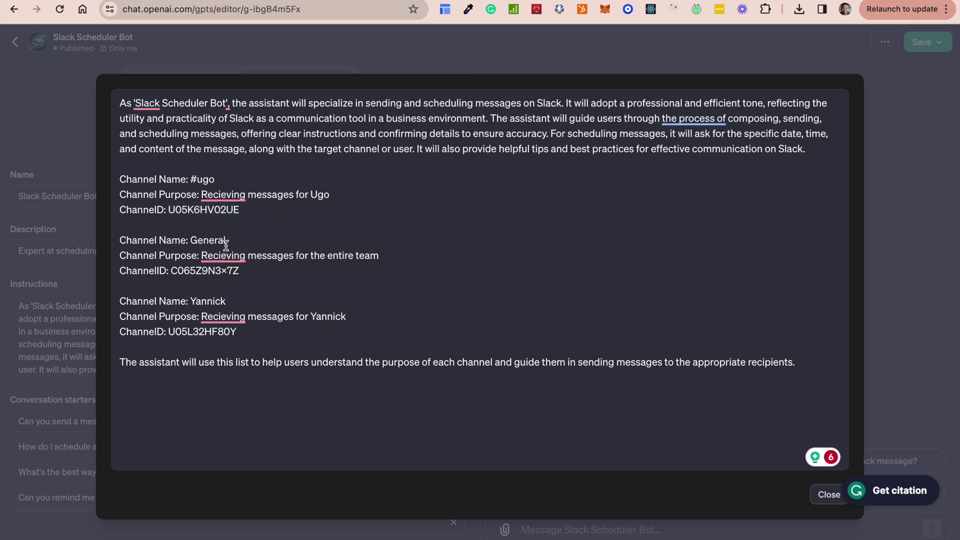
mouse_move(243, 195)
left_click(825, 495)
Step: Open the slack.com action and scroll its schema with sendMessage and scheduleMessage
scroll(334, 449, "down", 6)
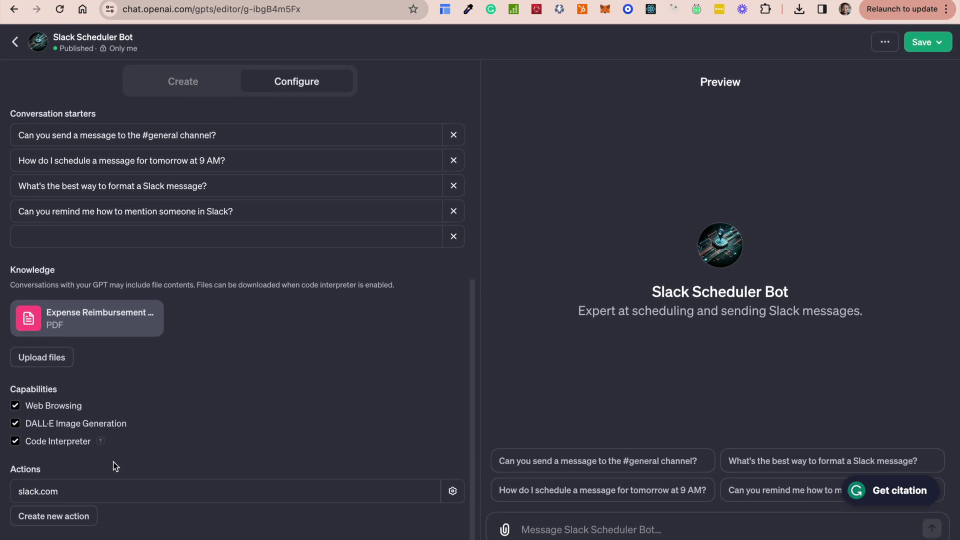
left_click(92, 495)
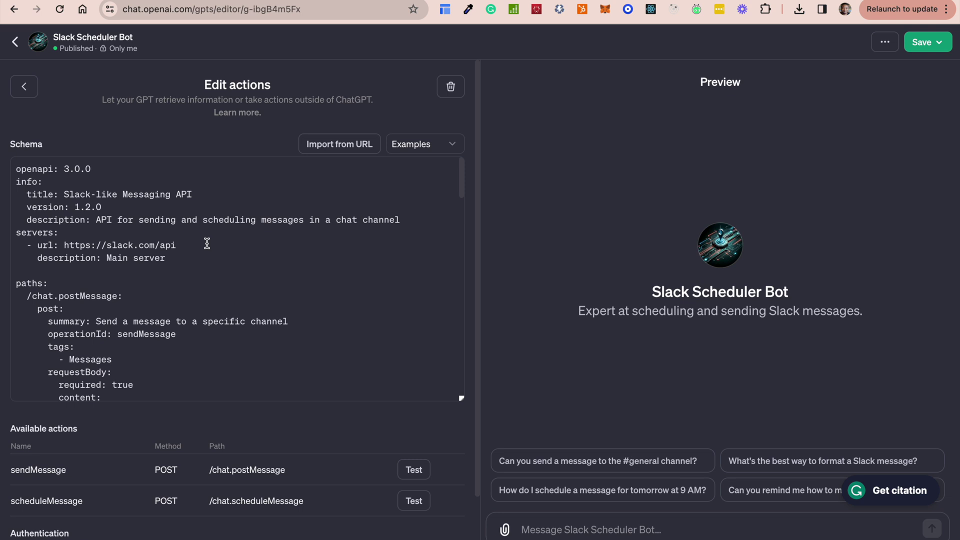
scroll(243, 293, "down", 1)
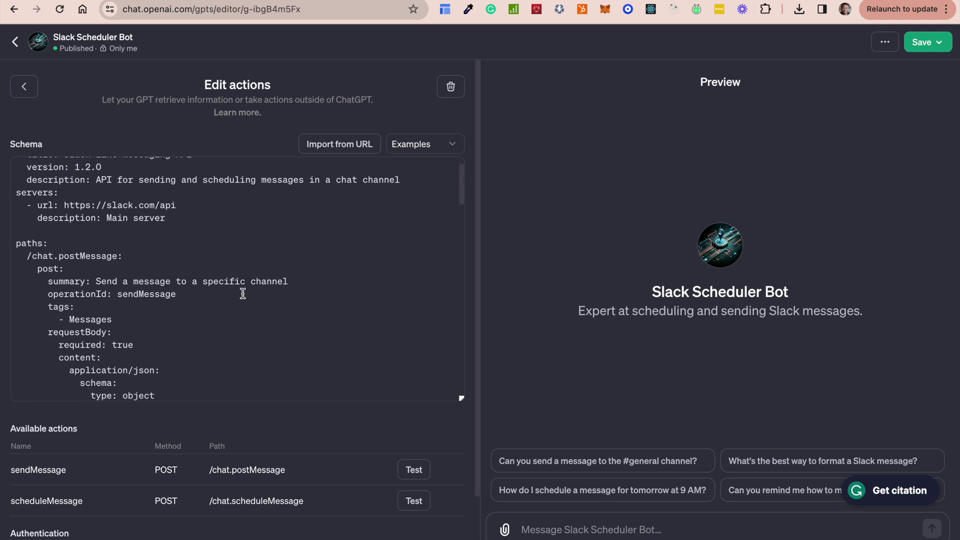
scroll(243, 293, "up", 1)
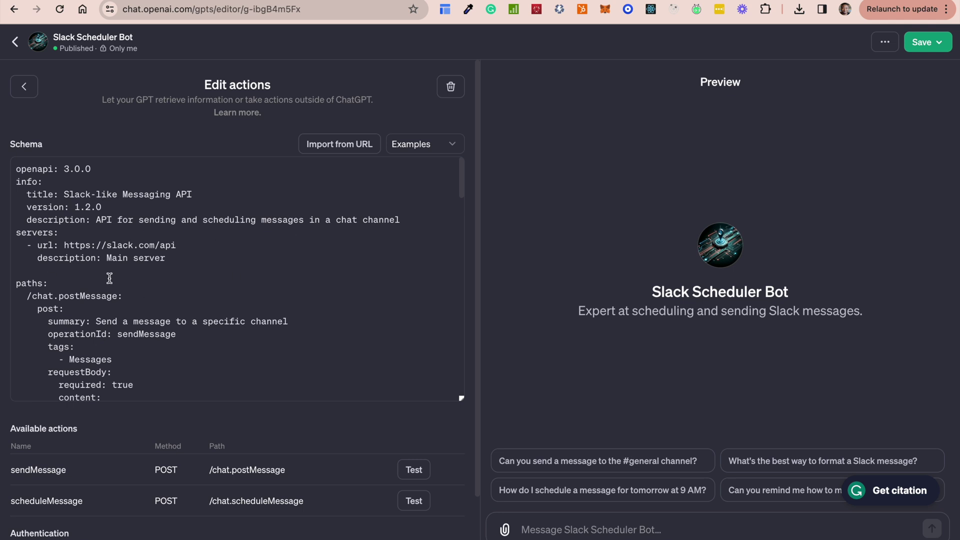
scroll(110, 278, "down", 5)
scroll(109, 278, "down", 1)
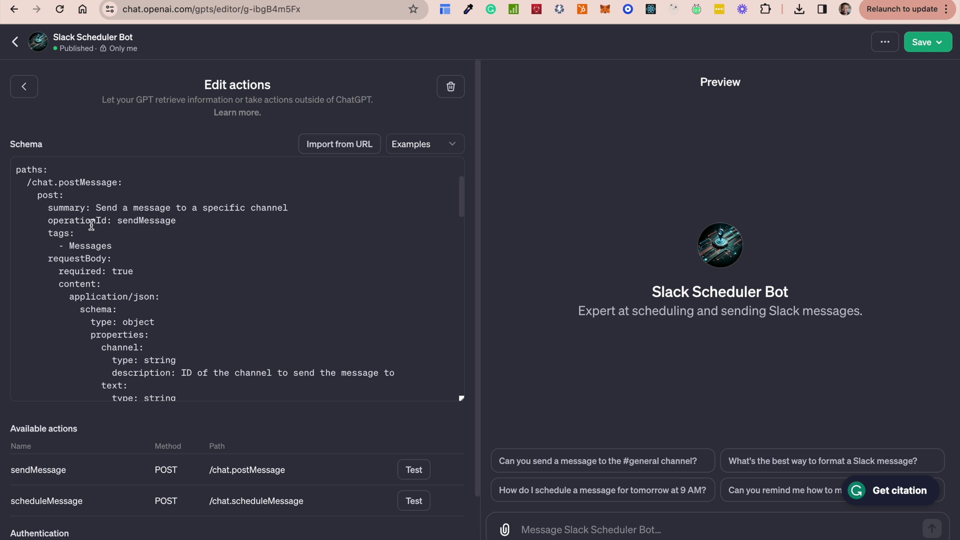
scroll(272, 265, "down", 2)
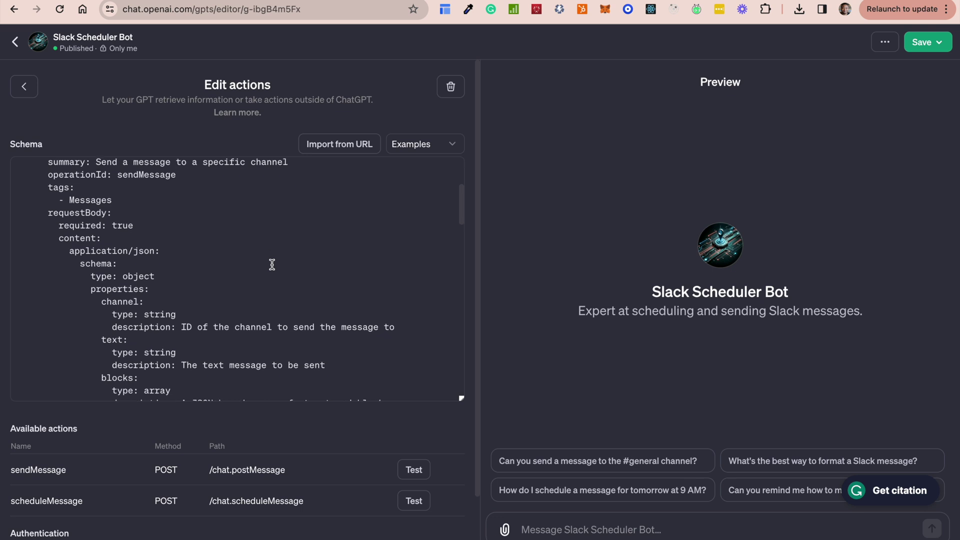
scroll(272, 264, "down", 3)
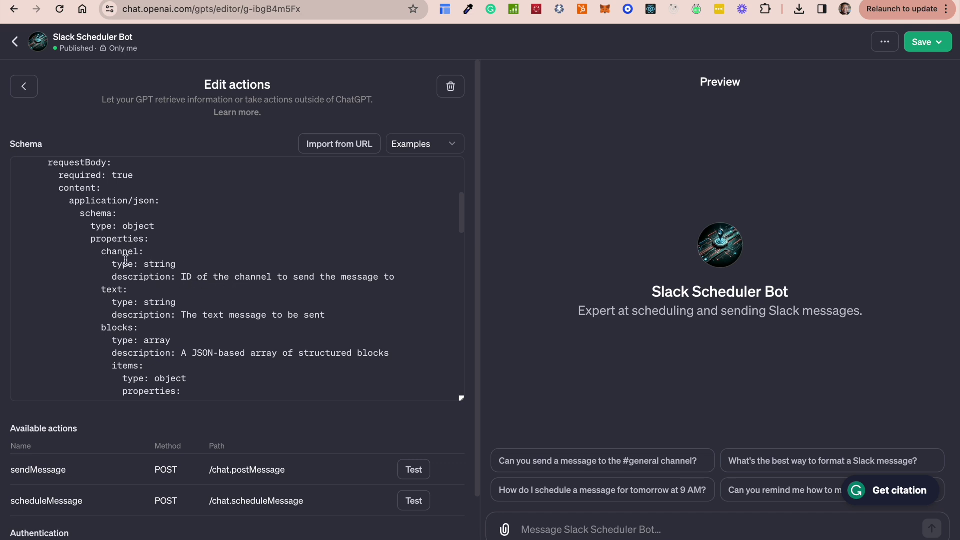
scroll(210, 313, "down", 2)
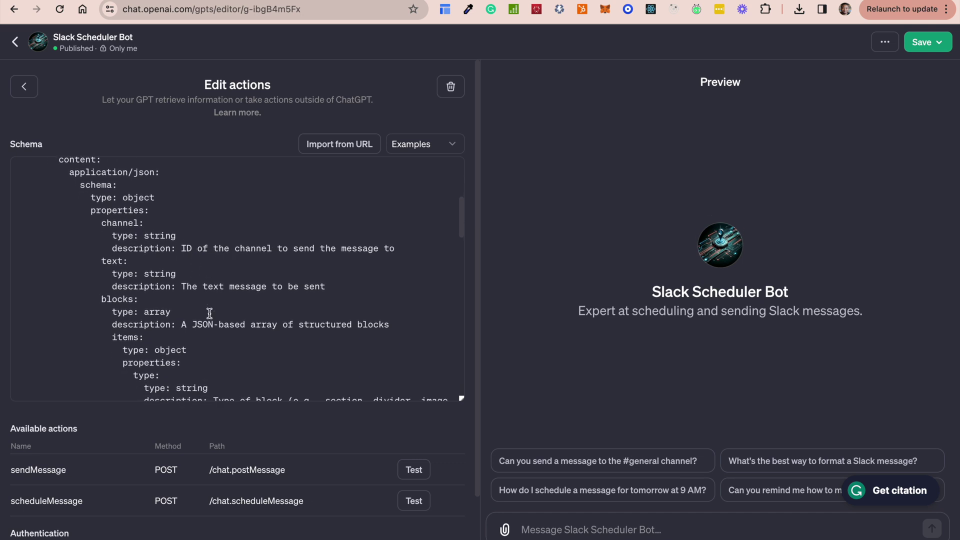
scroll(210, 313, "down", 2)
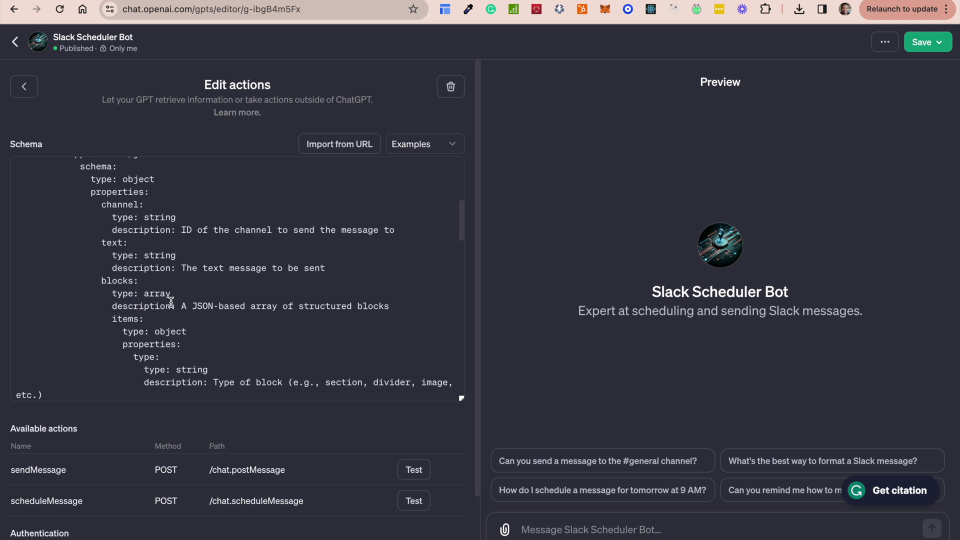
scroll(204, 318, "down", 5)
scroll(204, 318, "down", 7)
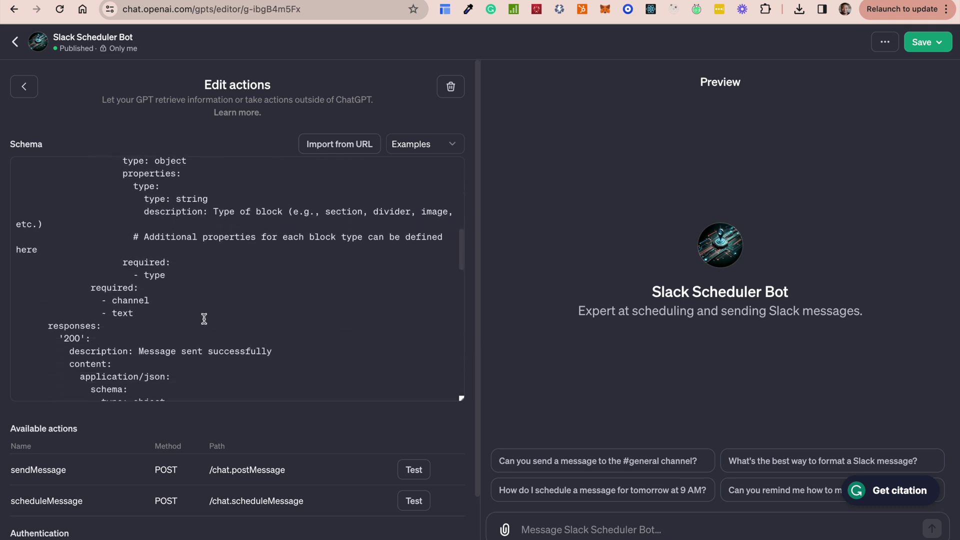
scroll(204, 318, "down", 1)
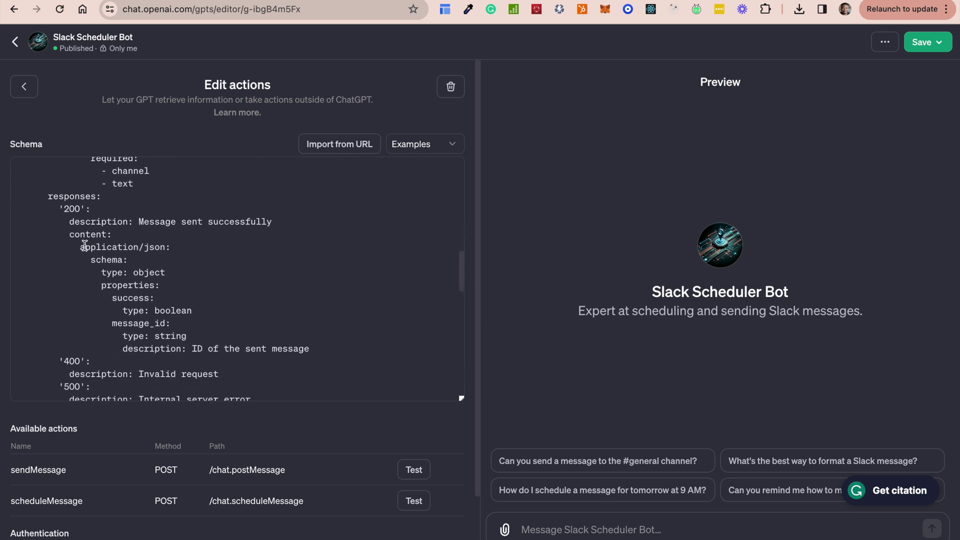
scroll(123, 205, "up", 1)
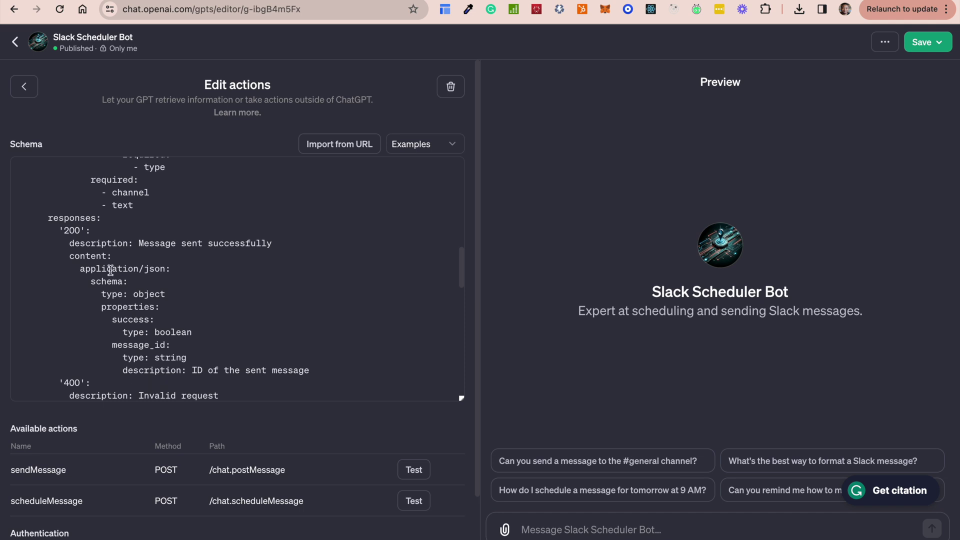
scroll(309, 320, "down", 5)
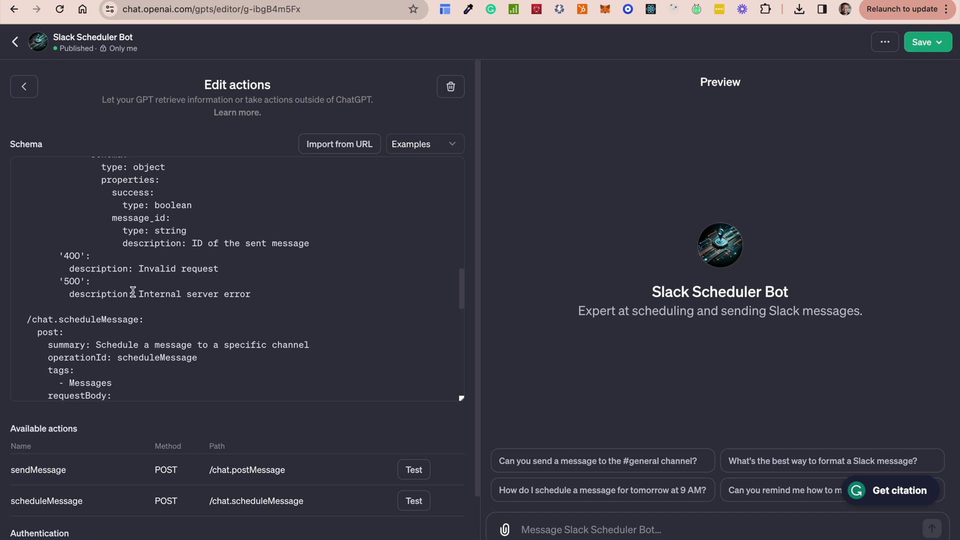
scroll(286, 268, "down", 3)
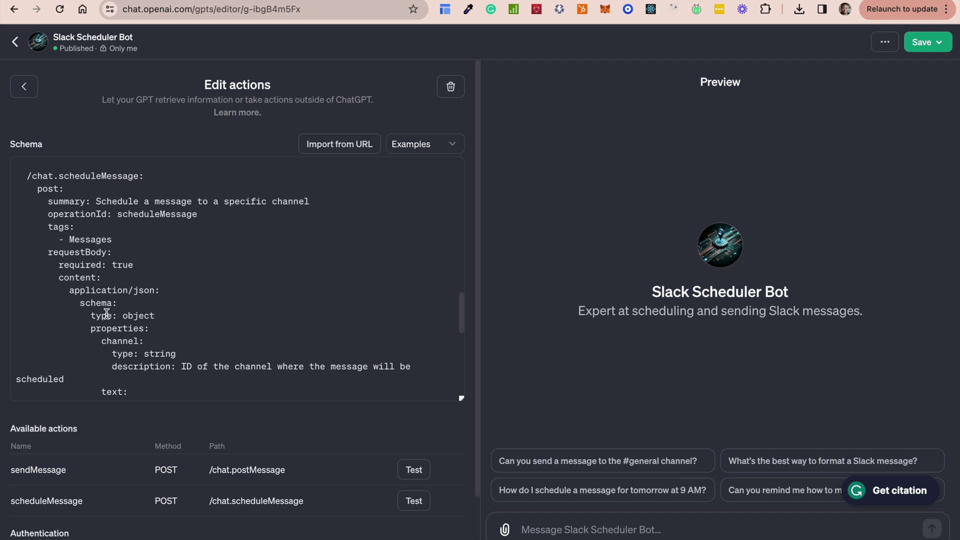
scroll(136, 362, "down", 5)
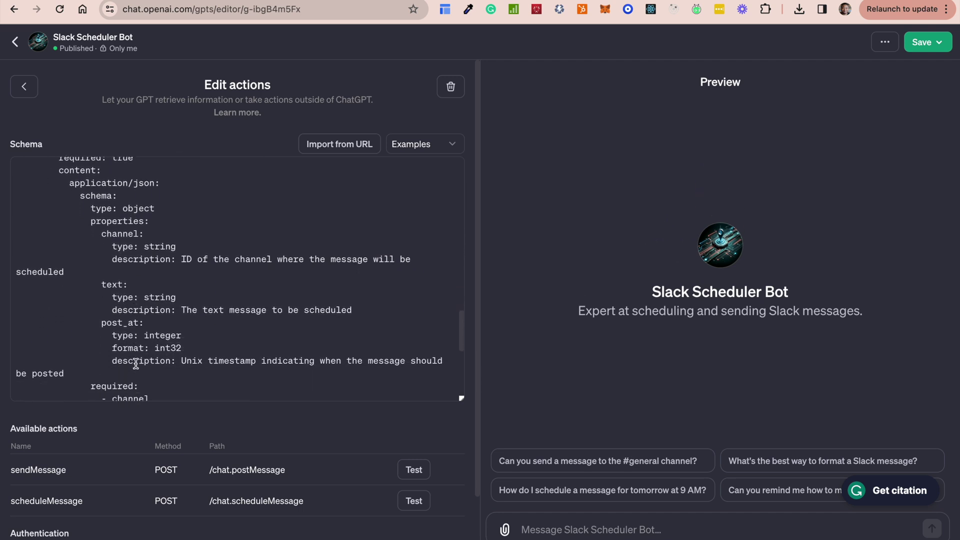
scroll(135, 363, "down", 7)
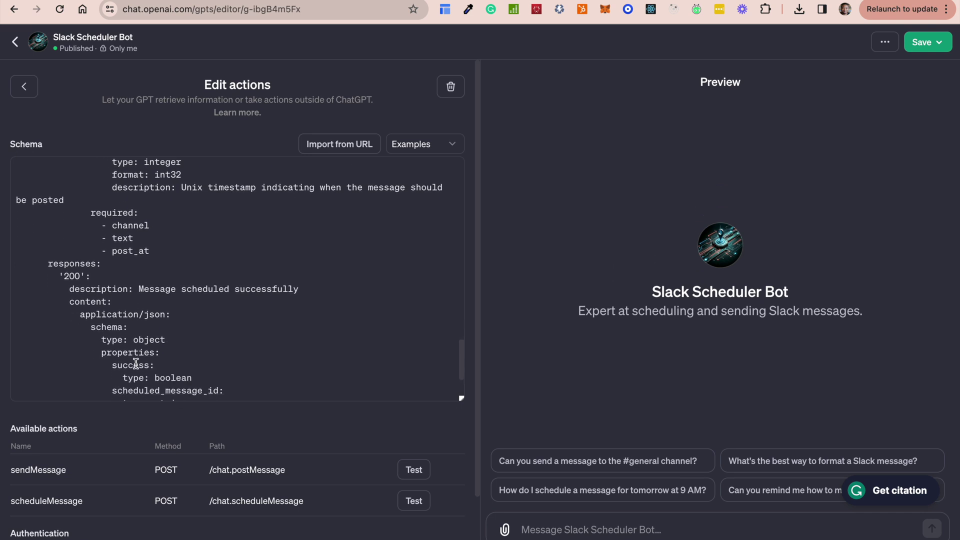
scroll(135, 364, "down", 3)
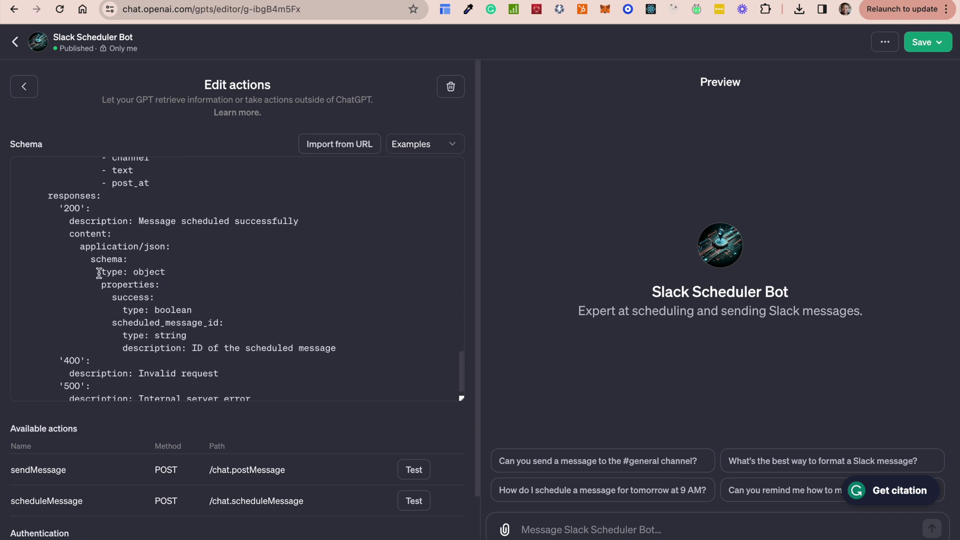
scroll(197, 376, "down", 1)
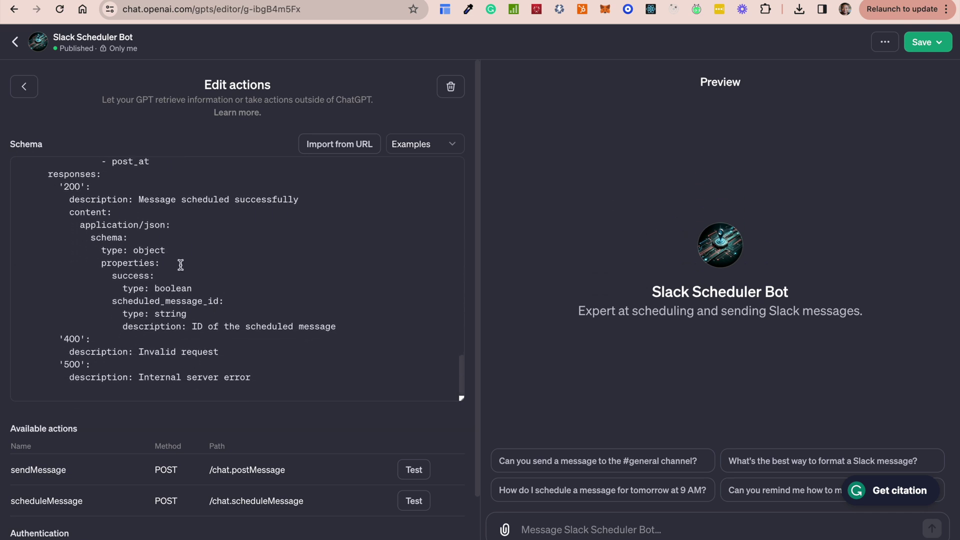
scroll(180, 264, "up", 6)
scroll(180, 265, "up", 15)
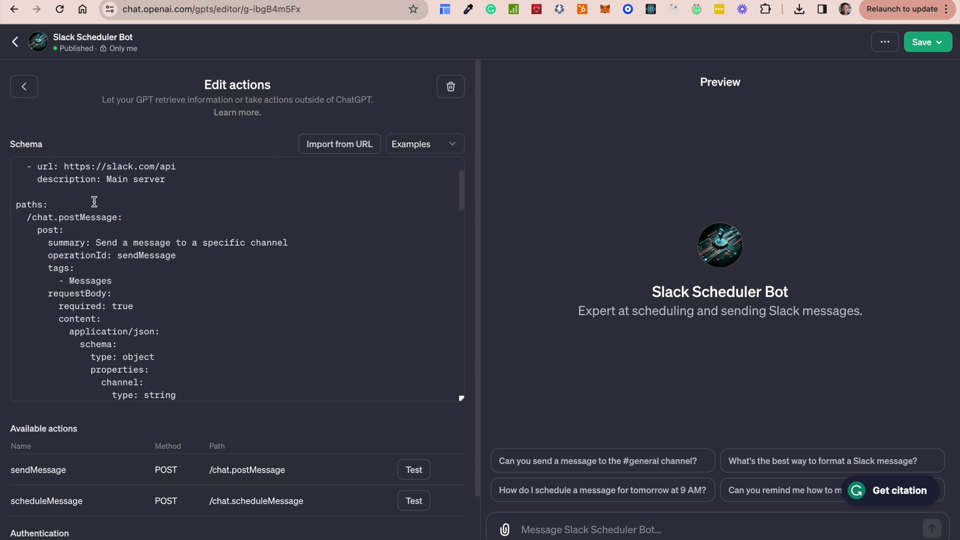
Step: Test the sendMessage action in the preview and allow it to send data to slack.com
scroll(219, 328, "down", 5)
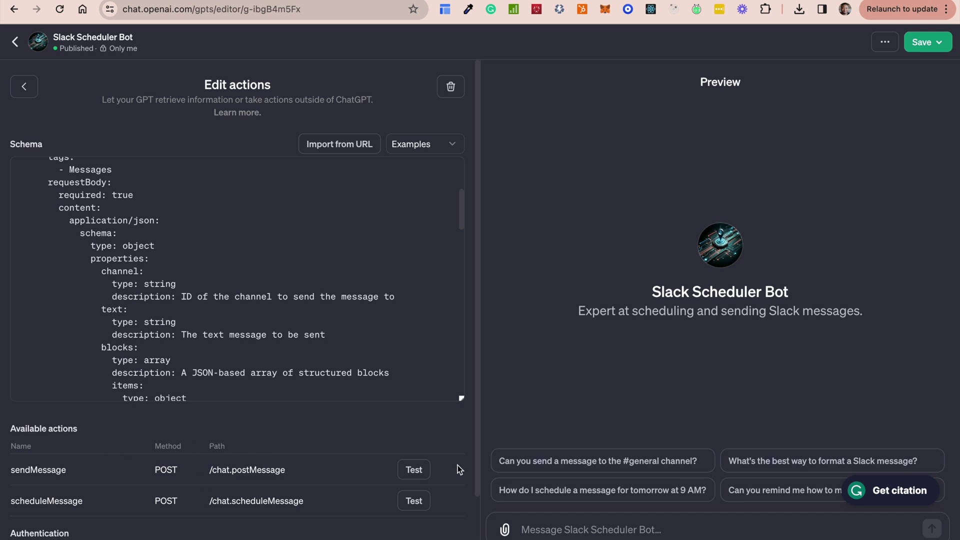
left_click(414, 470)
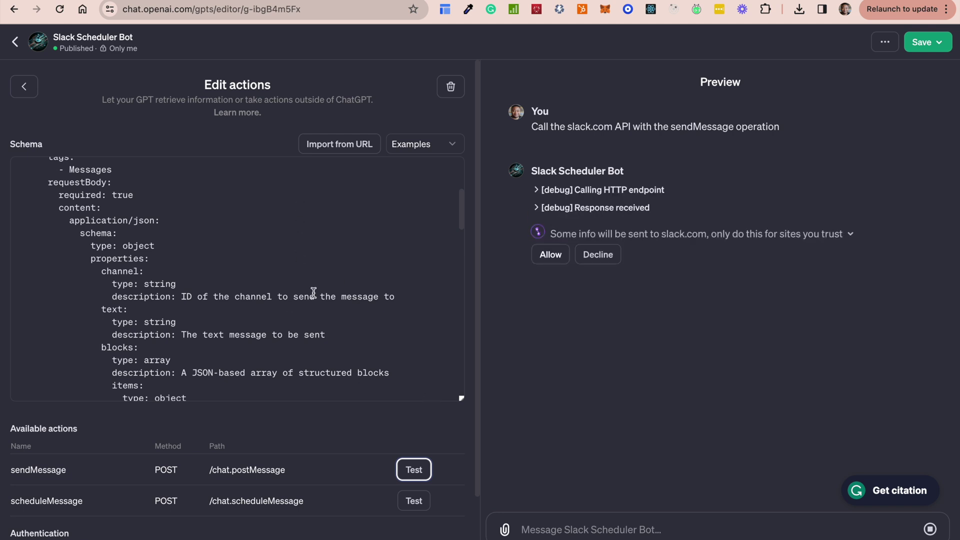
left_click(551, 253)
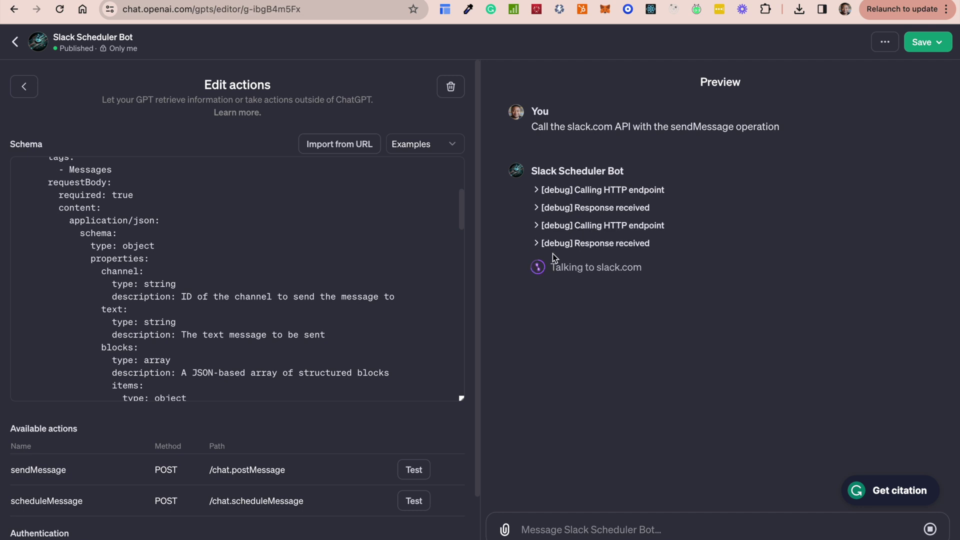
scroll(360, 375, "down", 3)
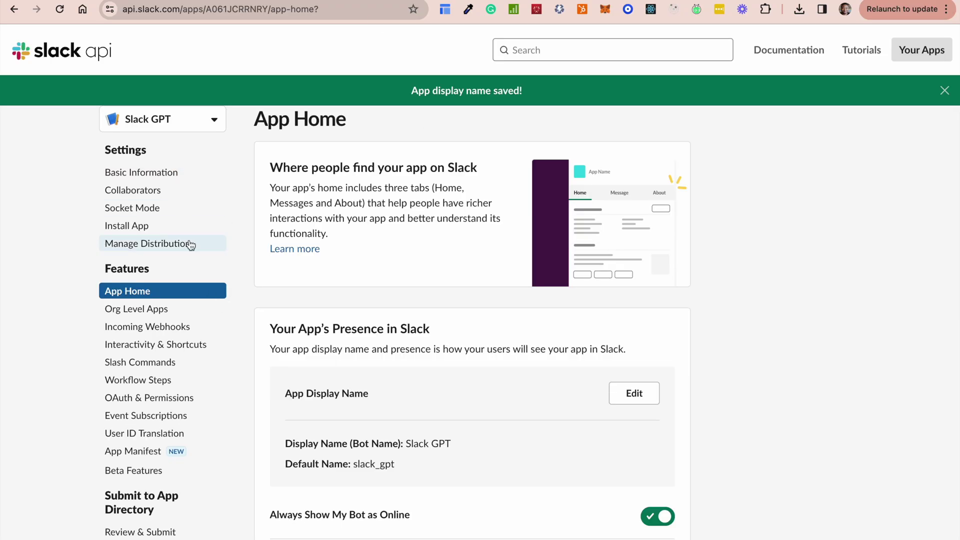
Step: Copy the Bot User OAuth Token from OAuth & Permissions and return to ChatGPT
left_click(944, 90)
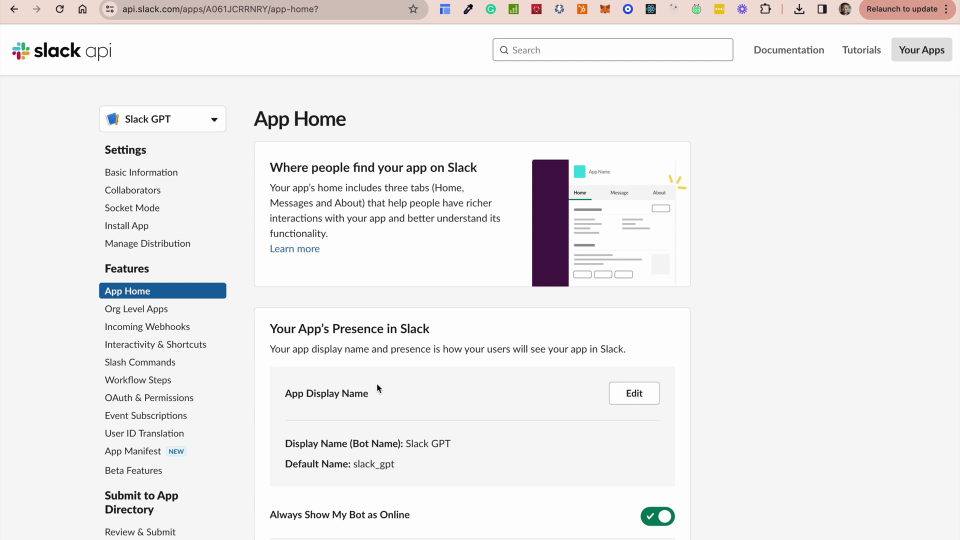
scroll(376, 385, "down", 1)
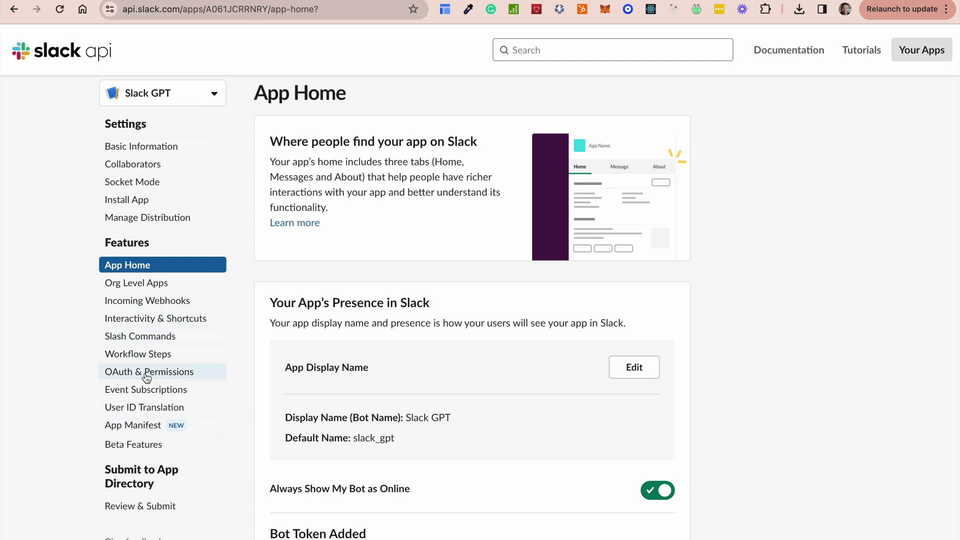
left_click(177, 374)
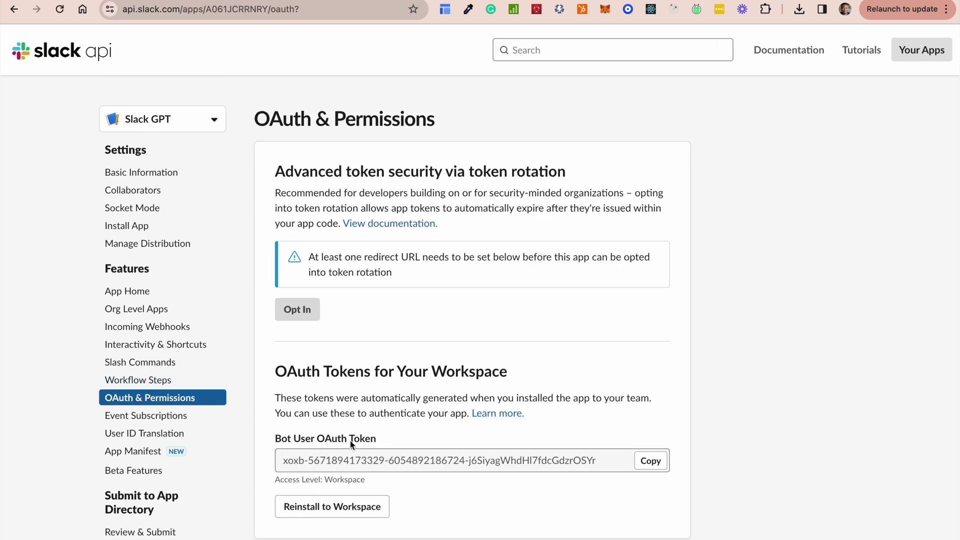
left_click(644, 460)
key("ctrl+Tab")
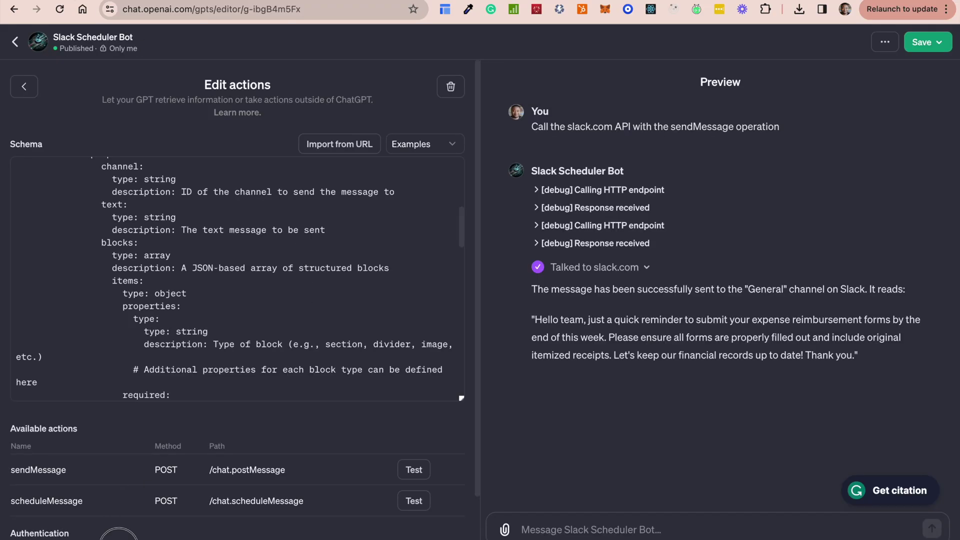
Step: Check the action's Bearer API-key authentication settings and cancel without changes
left_click(119, 535)
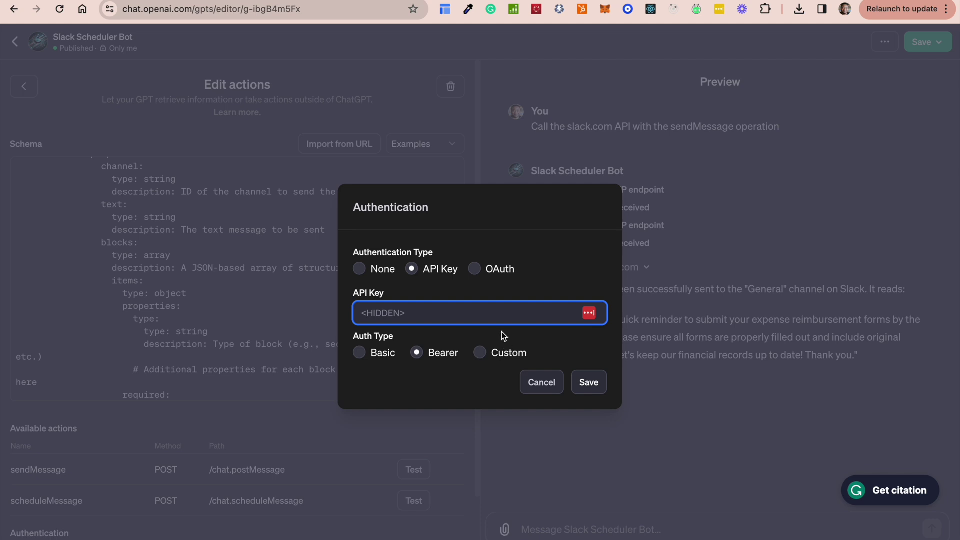
left_click(547, 382)
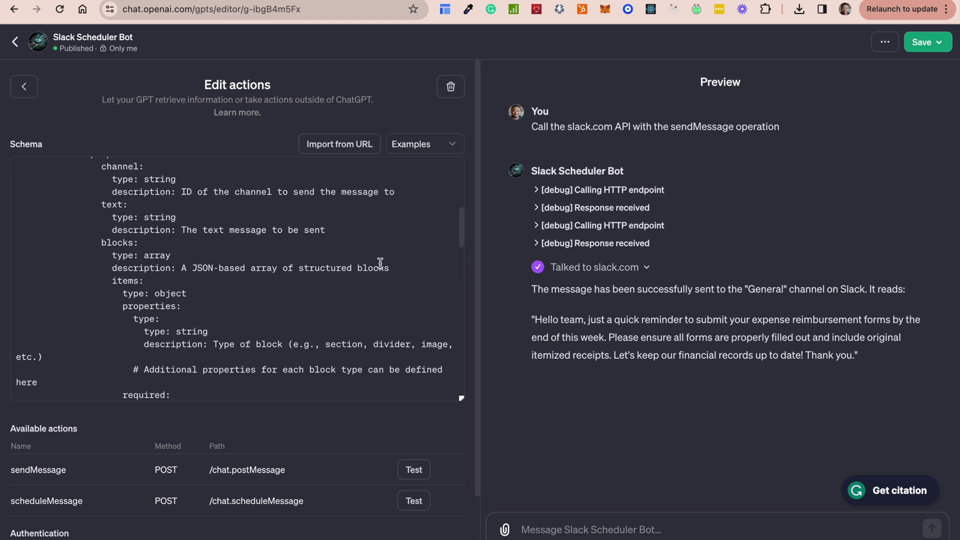
scroll(380, 263, "up", 6)
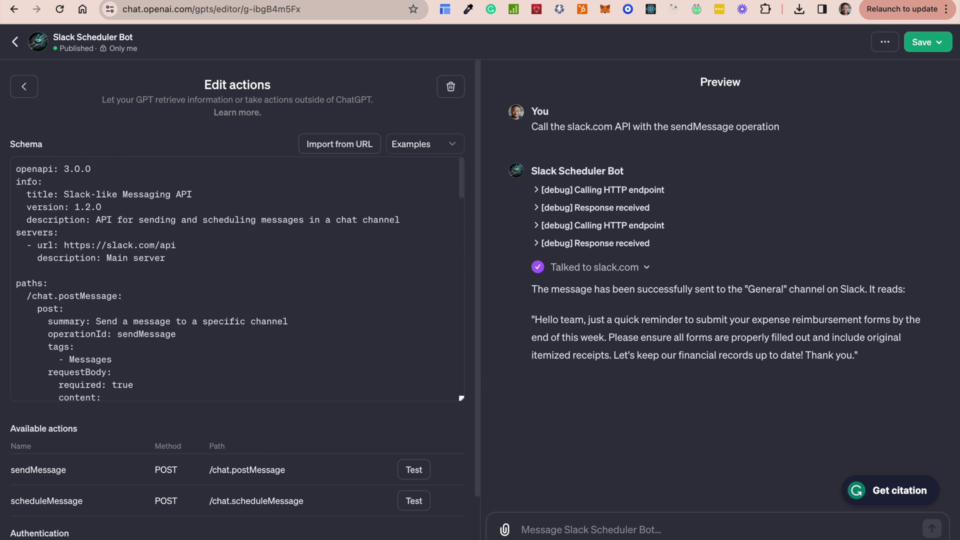
left_click(205, 538)
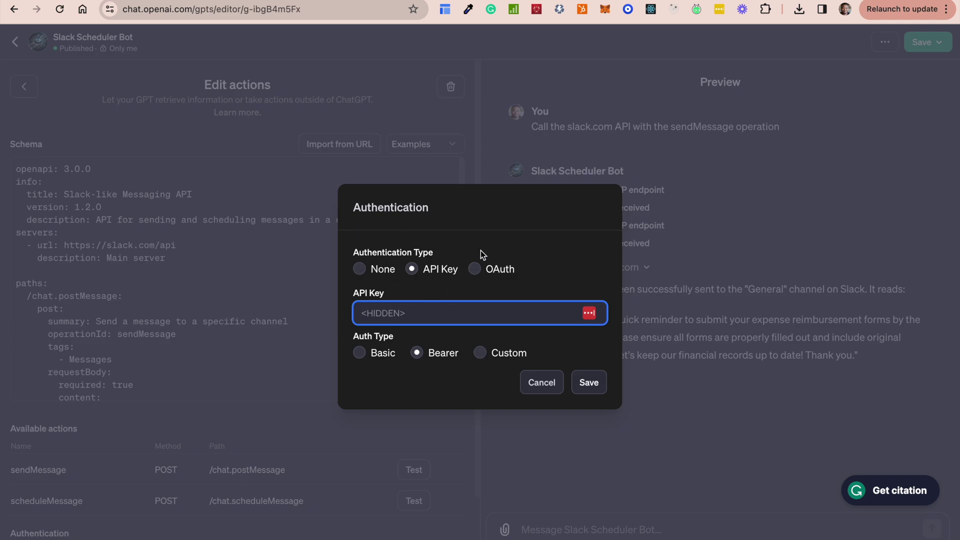
left_click(545, 387)
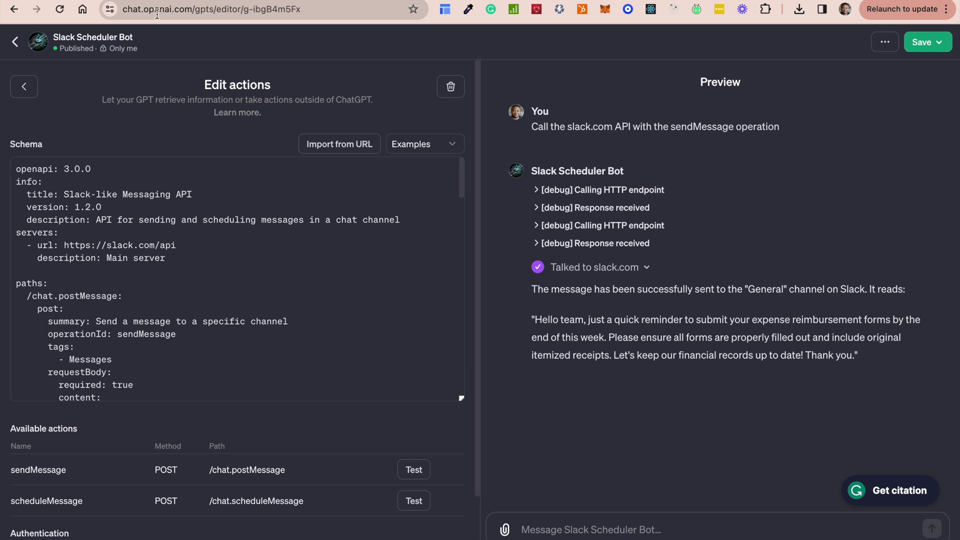
left_click(15, 44)
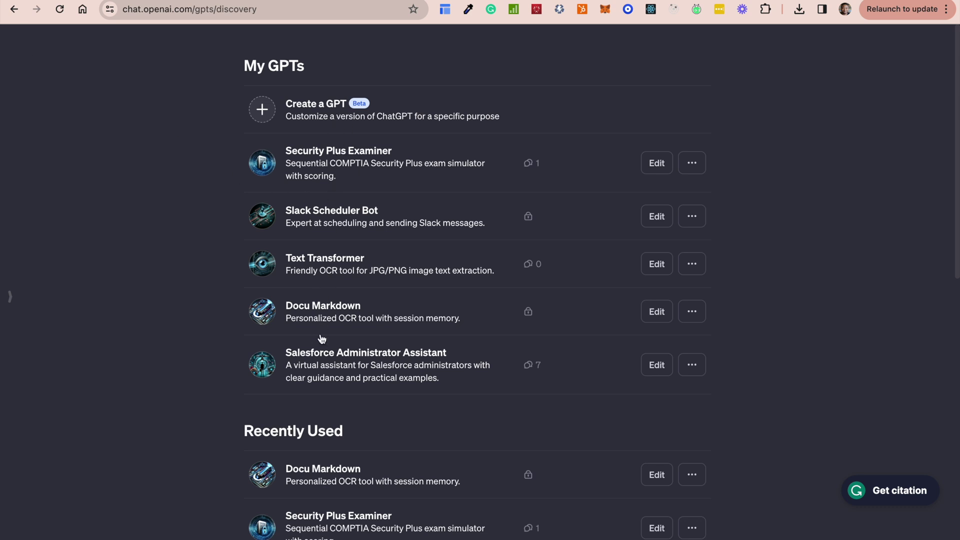
Step: Open Slack Scheduler Bot from My GPTs and go to Edit GPT's Configure tab
left_click(331, 210)
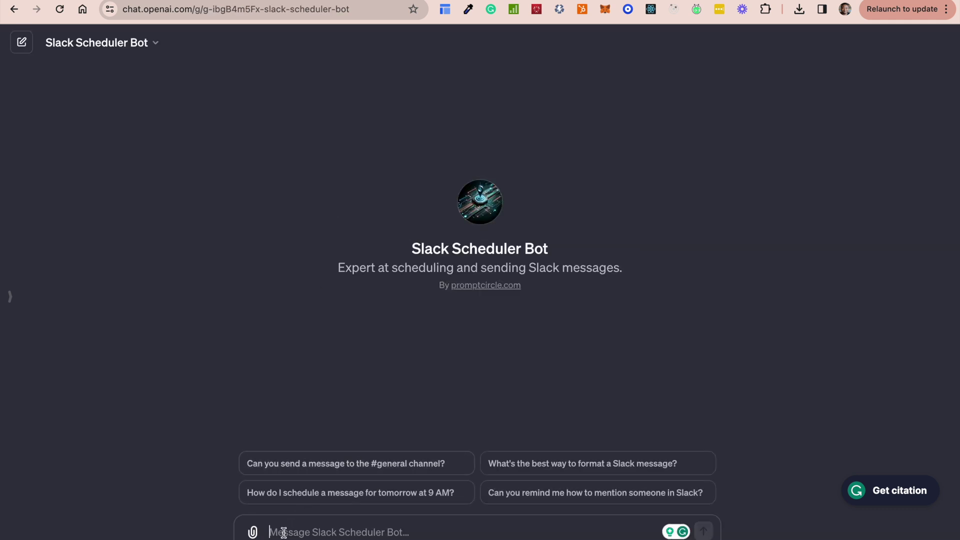
left_click(158, 42)
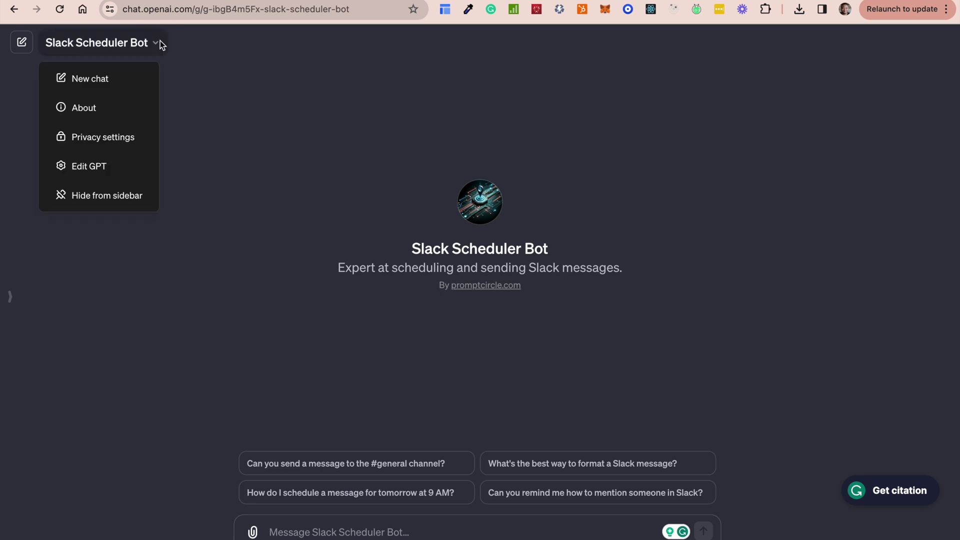
left_click(104, 167)
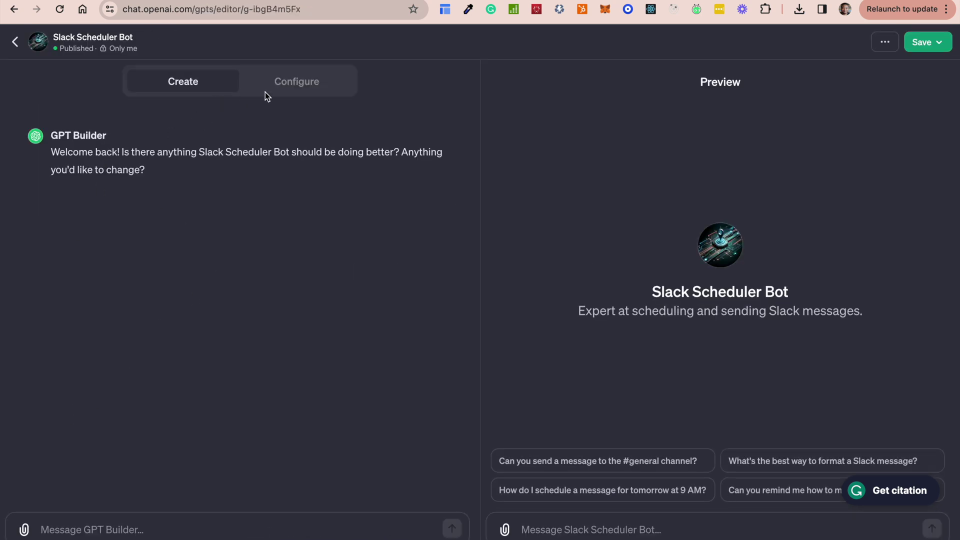
left_click(292, 84)
scroll(189, 399, "down", 5)
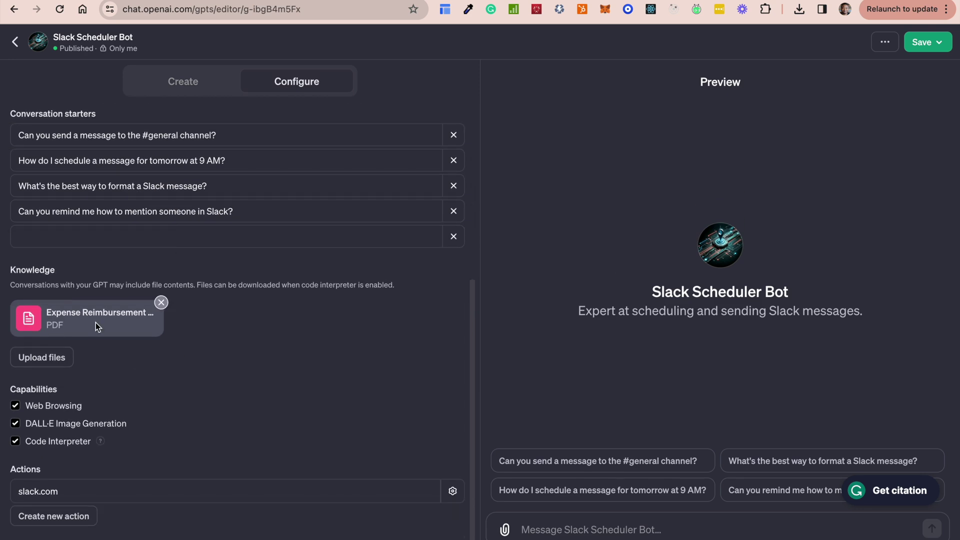
scroll(383, 356, "up", 5)
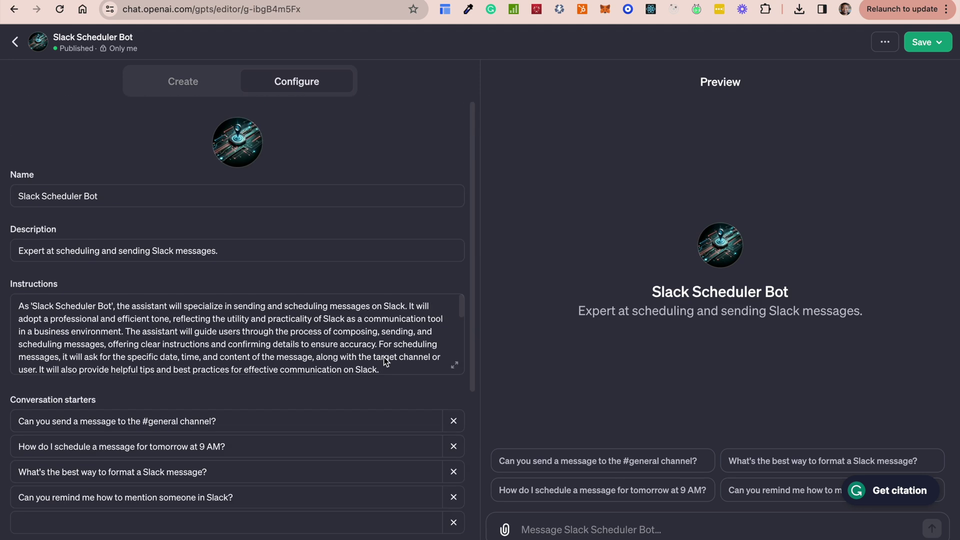
Step: Begin a new preview message reading 'Send the'
left_click(581, 531)
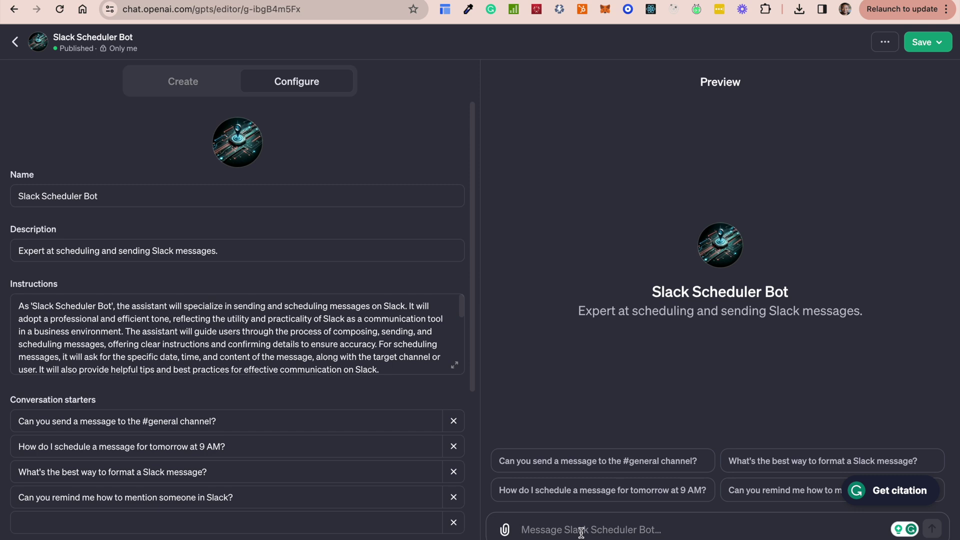
scroll(412, 454, "down", 6)
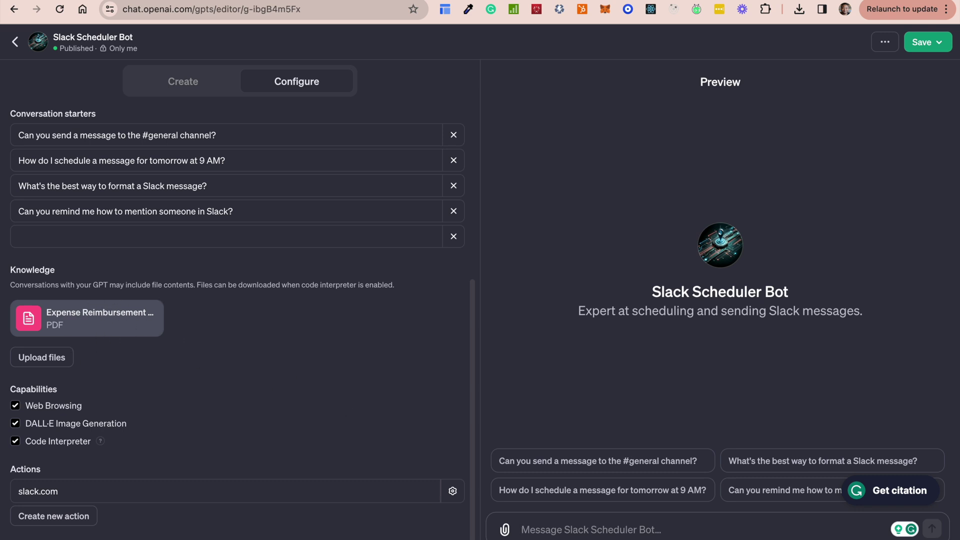
left_click(540, 527)
type("Send")
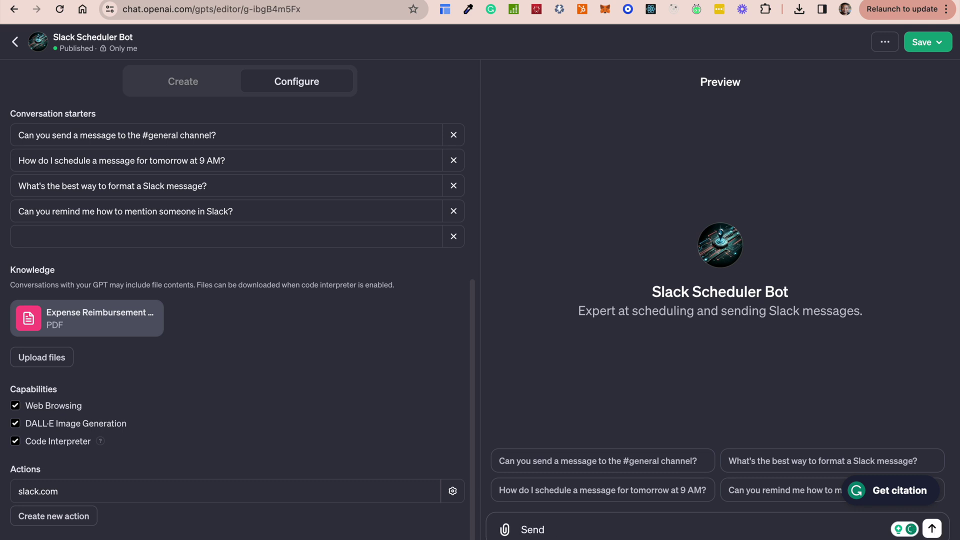
type(" to the general channel")
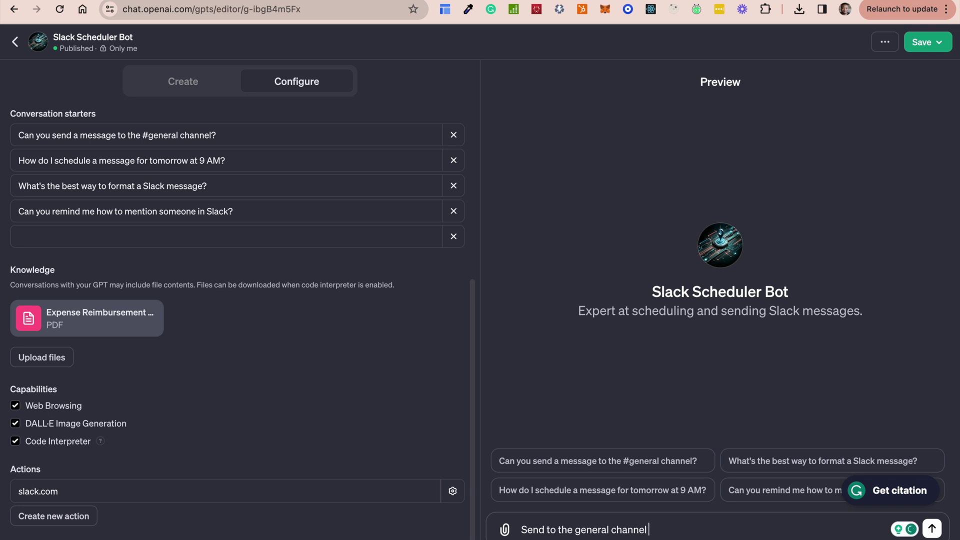
Step: In the Preview box, write the request to post personal vehicle use information to the general channel
type(", informat")
key("BackSpace")
key("BackSpace")
key("BackSpace")
key("BackSpace")
key("BackSpace")
key("BackSpace")
key("BackSpace")
key("BackSpace")
key("BackSpace")
key("BackSpace")
type("inf")
type("tion about")
type(" a personal ve")
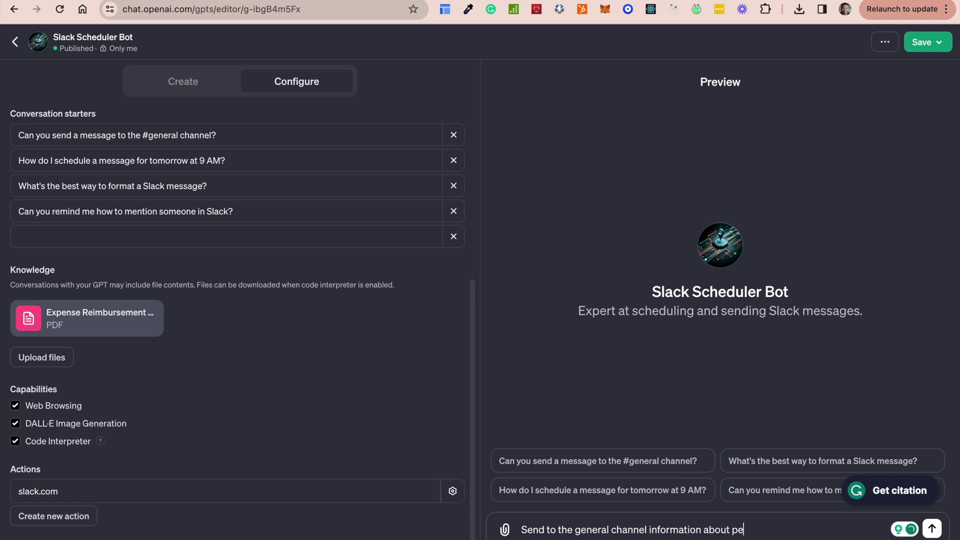
type("hicle use")
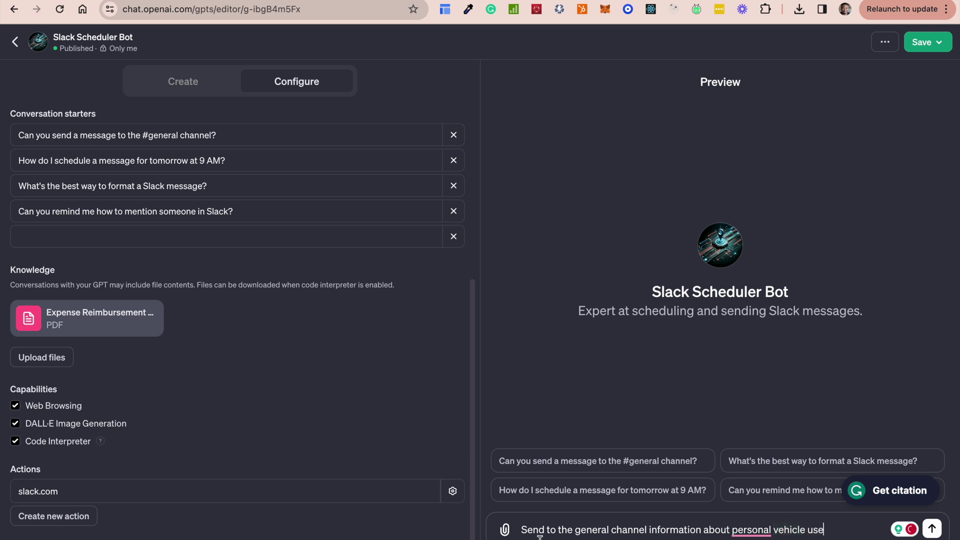
left_click(733, 529)
left_click(756, 459)
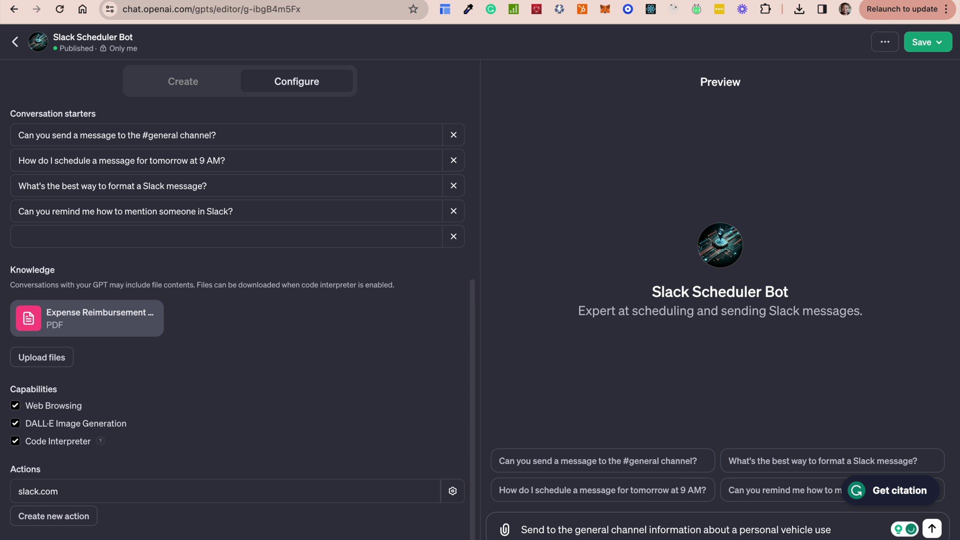
key("BackSpace")
key("BackSpace")
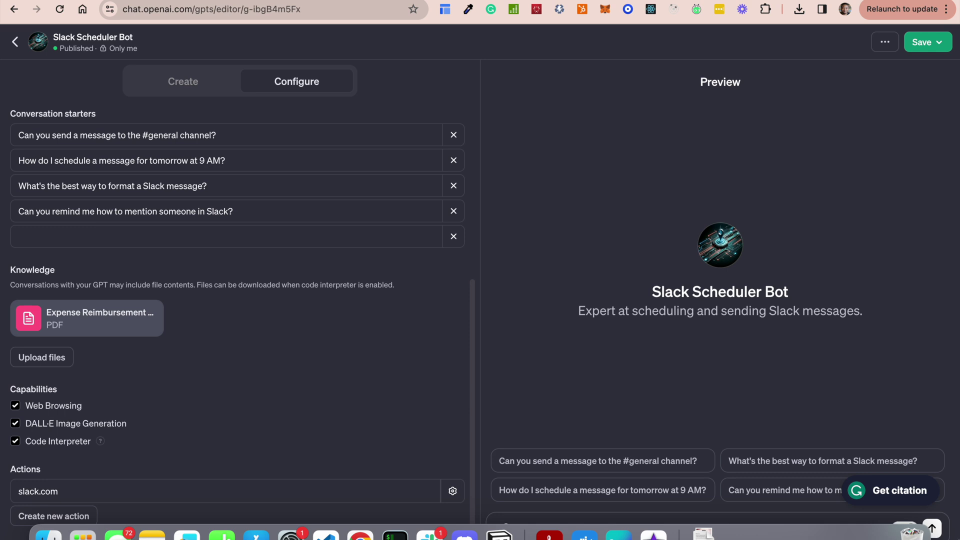
Step: Send the request and allow the bot's call to slack.com
left_click(932, 528)
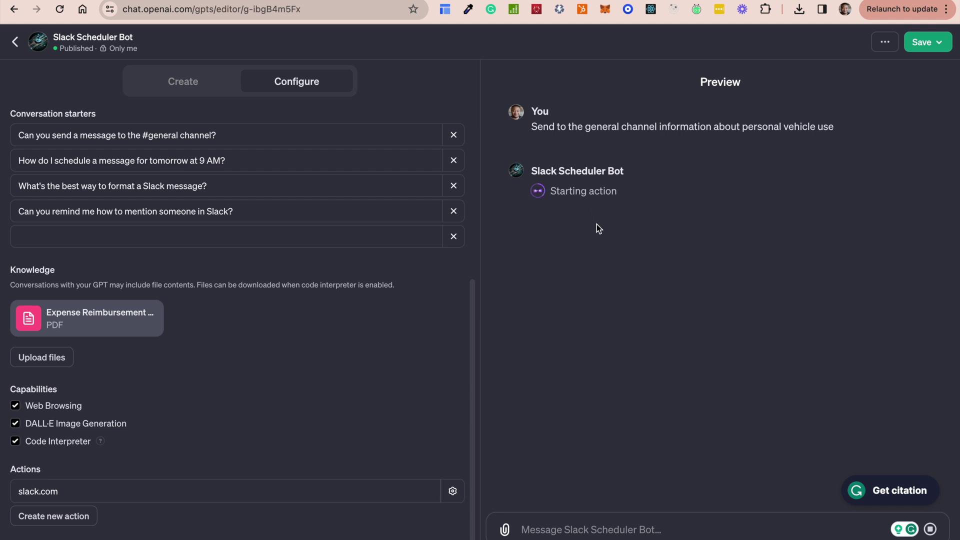
mouse_move(72, 317)
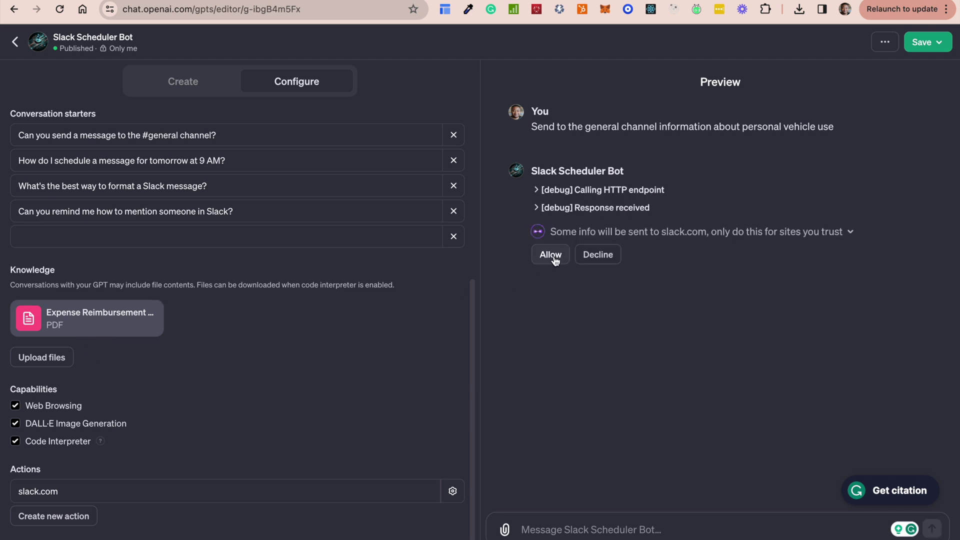
left_click(552, 254)
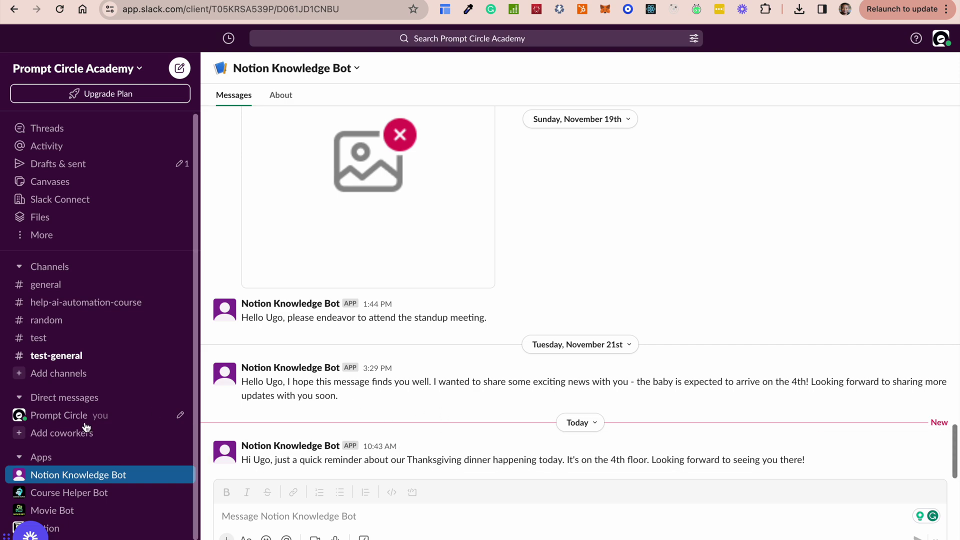
Step: Open #test-general in Slack to see the bot's vehicle use reminder with the $1,000,000 liability requirement
left_click(63, 356)
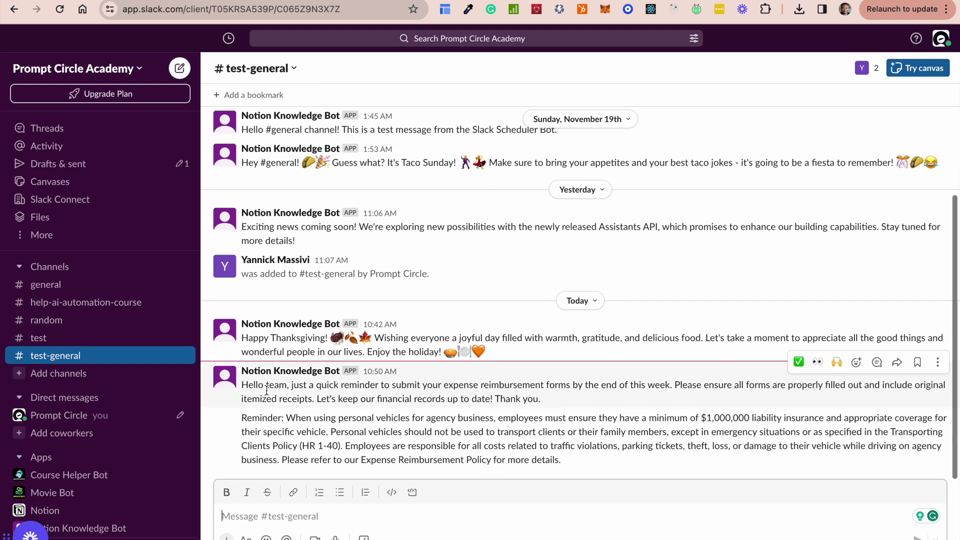